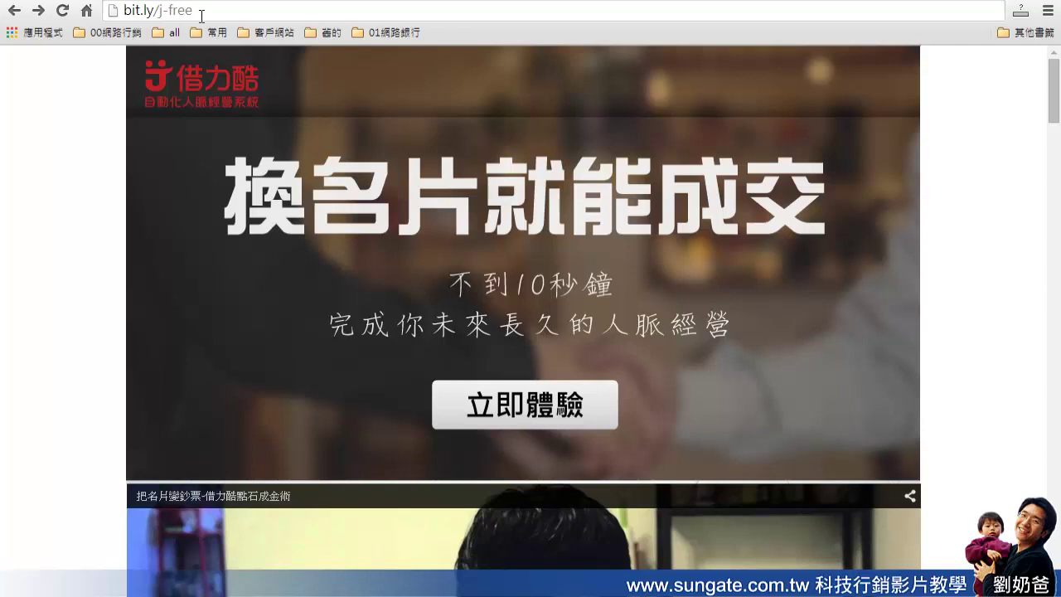
{"action": "left_click_drag", "start_coordinate": [212, 12], "coordinate": [153, 11]}
{"action": "left_click", "coordinate": [252, 14]}
{"action": "key", "text": "Return"}
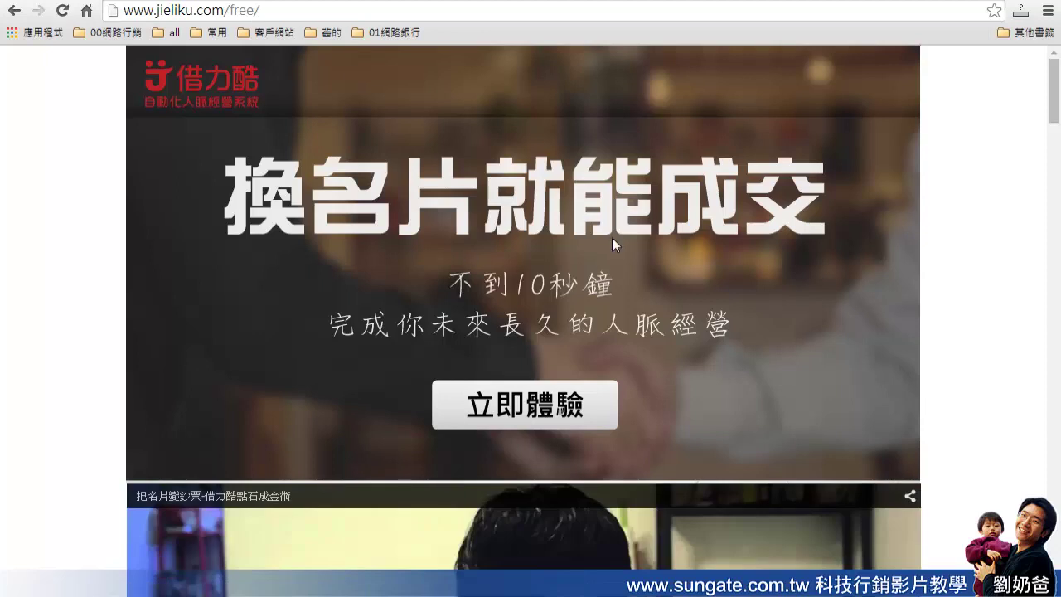
Start the free trial with 立即體驗 and enter the member's full name in 姓名
{"action": "left_click", "coordinate": [595, 406]}
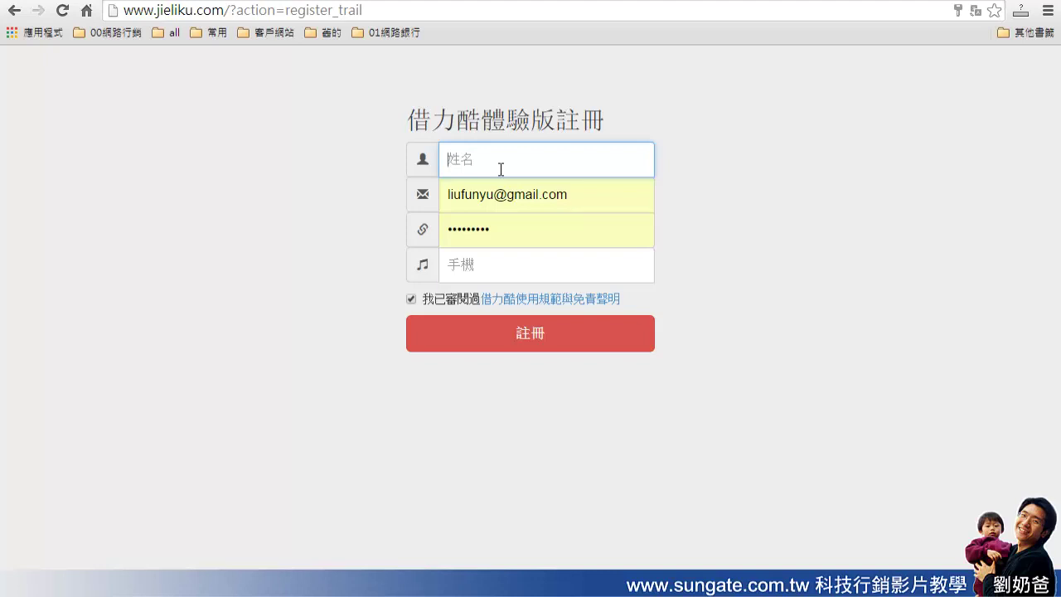
{"action": "left_click", "coordinate": [500, 169]}
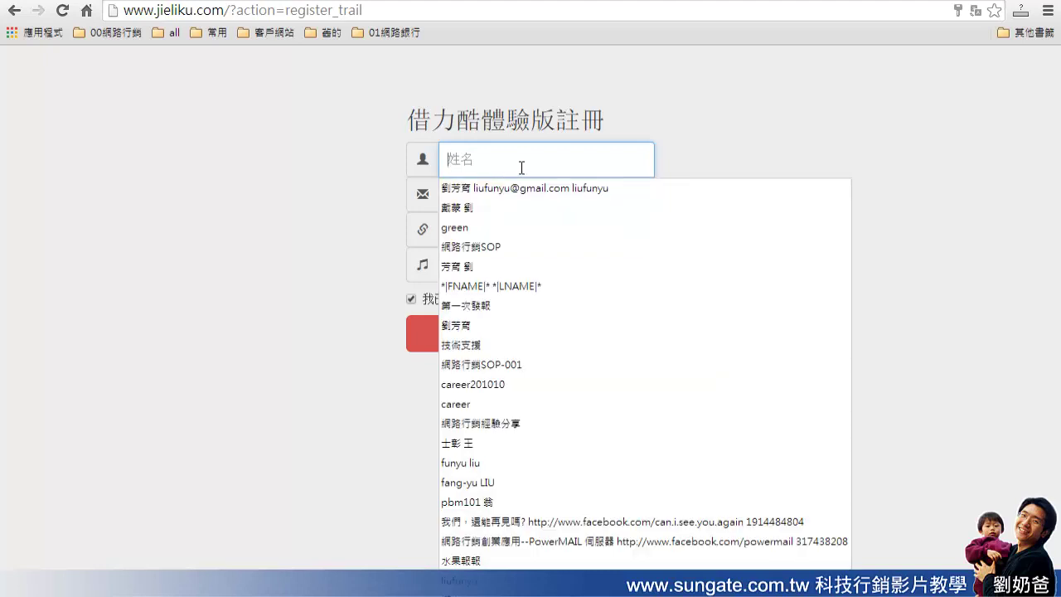
{"action": "left_click", "coordinate": [740, 135]}
{"action": "left_click", "coordinate": [550, 155]}
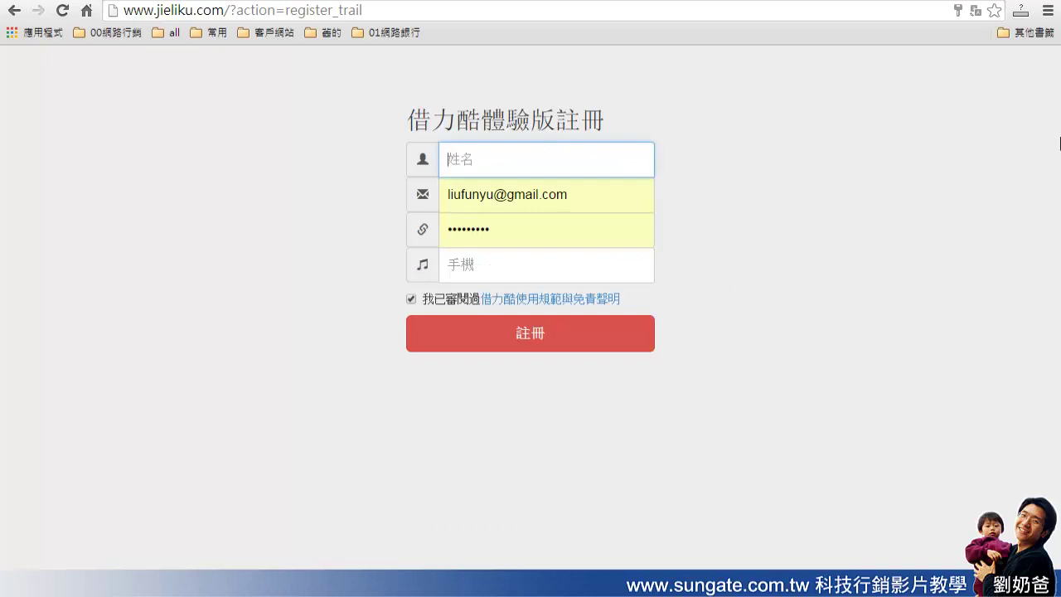
{"action": "type", "text": "nek"}
{"action": "key", "text": "BackSpace"}
{"action": "key", "text": "BackSpace"}
{"action": "key", "text": "BackSpace"}
{"action": "key", "text": "BackSpace"}
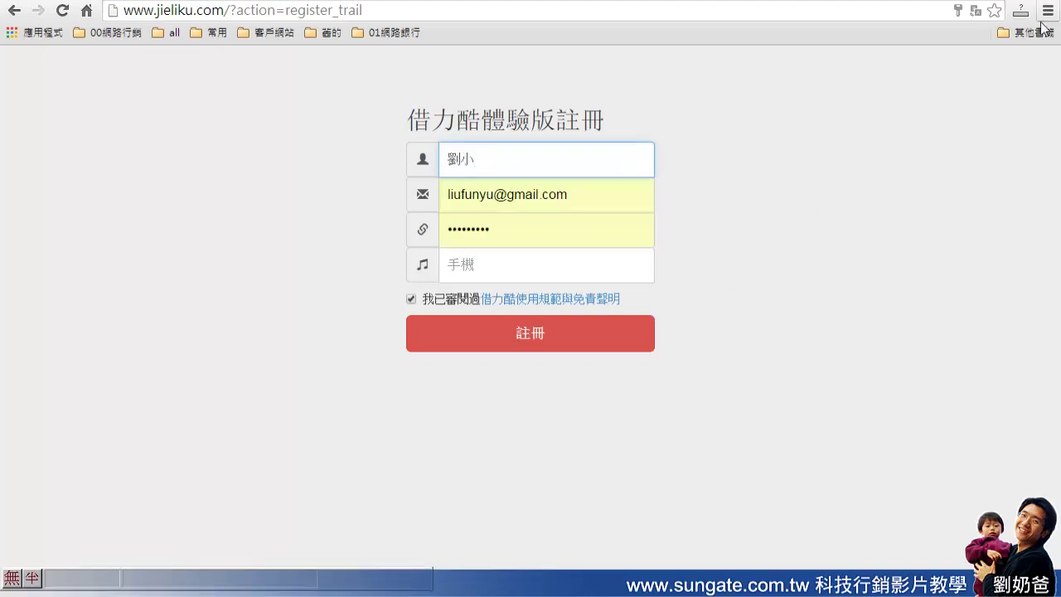
Replace the prefilled e-mail with the member's new e-mail address
{"action": "left_click", "coordinate": [604, 190]}
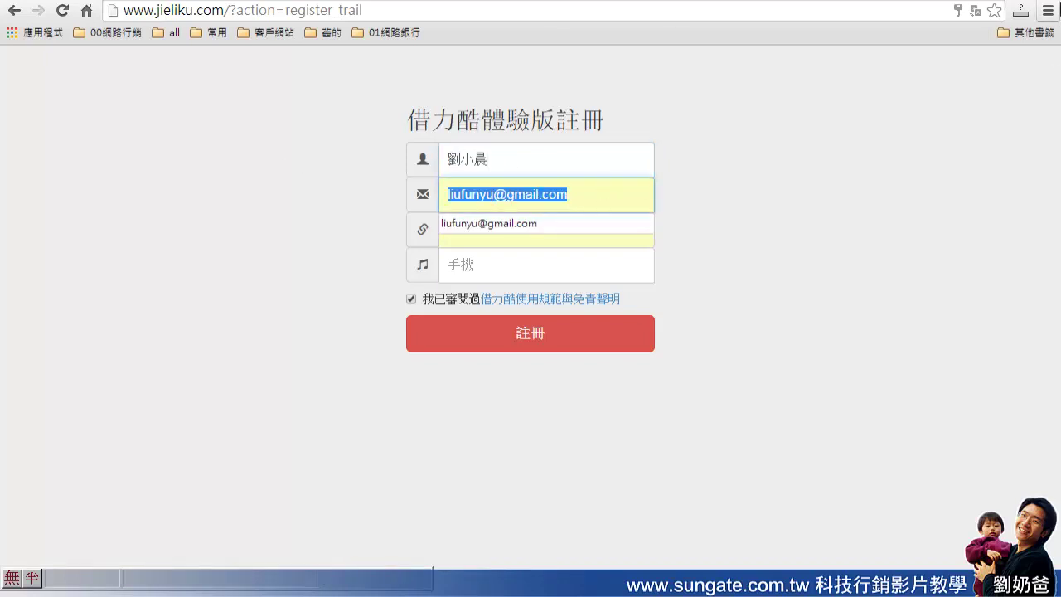
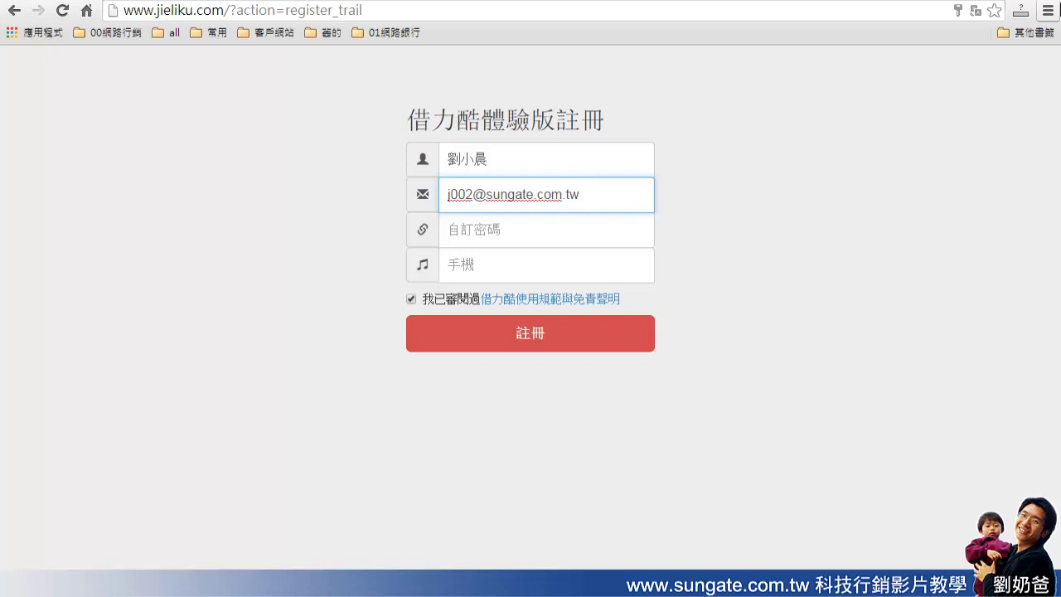
Enter a password in 自訂密碼 and the member's mobile number in 手機, then submit with 註冊
{"action": "left_click_drag", "start_coordinate": [594, 199], "coordinate": [435, 186]}
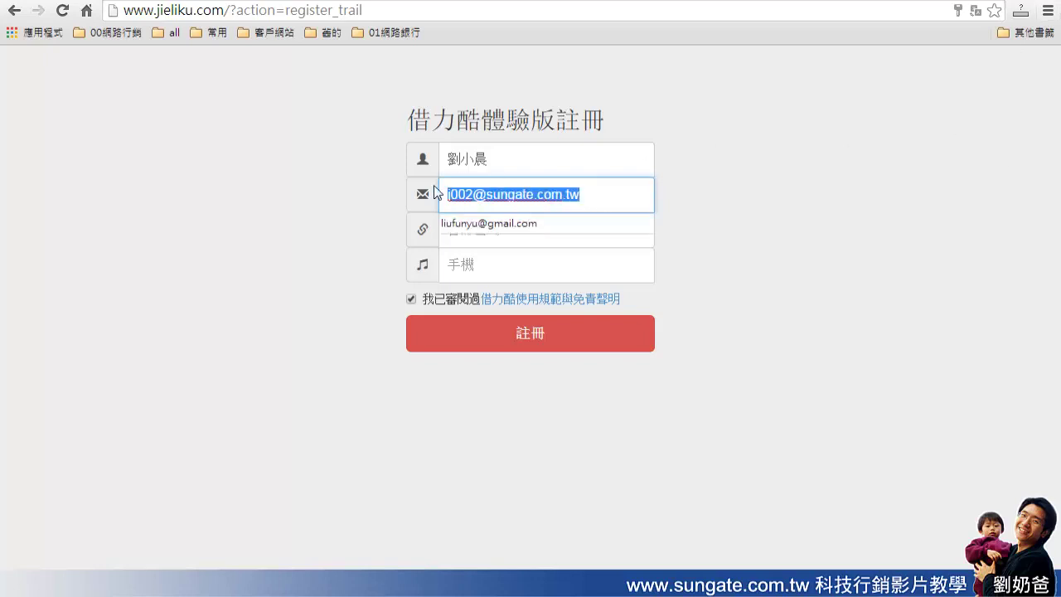
{"action": "key", "text": "Tab"}
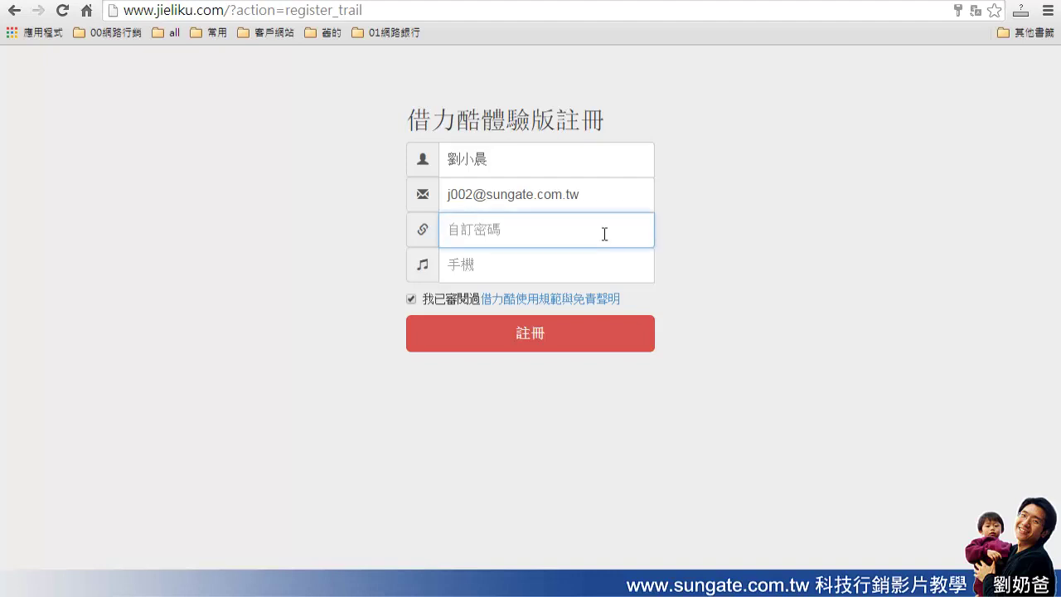
{"action": "type", "text": "12345678"}
{"action": "left_click", "coordinate": [496, 264]}
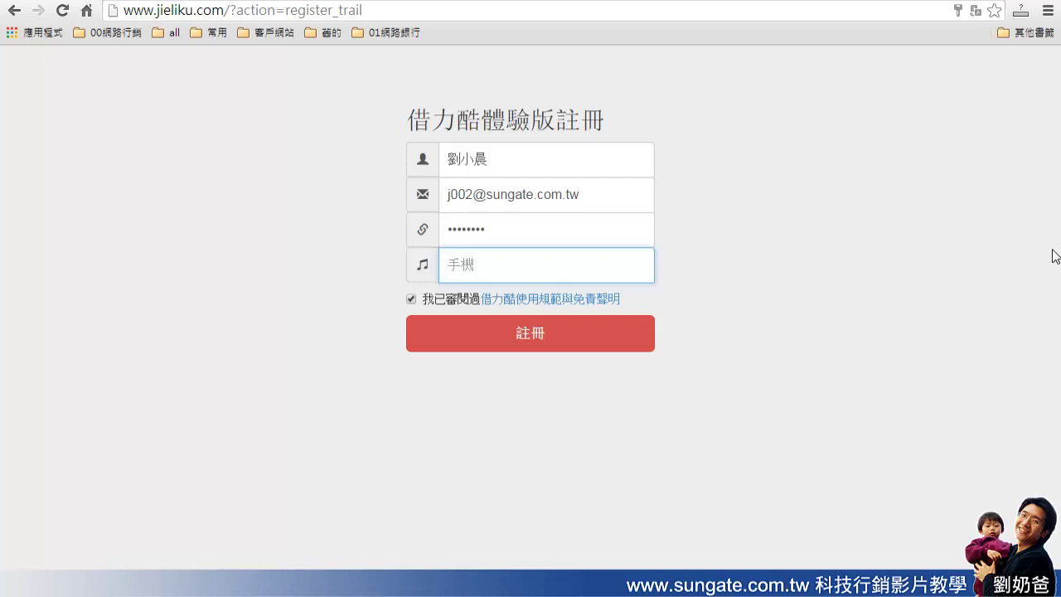
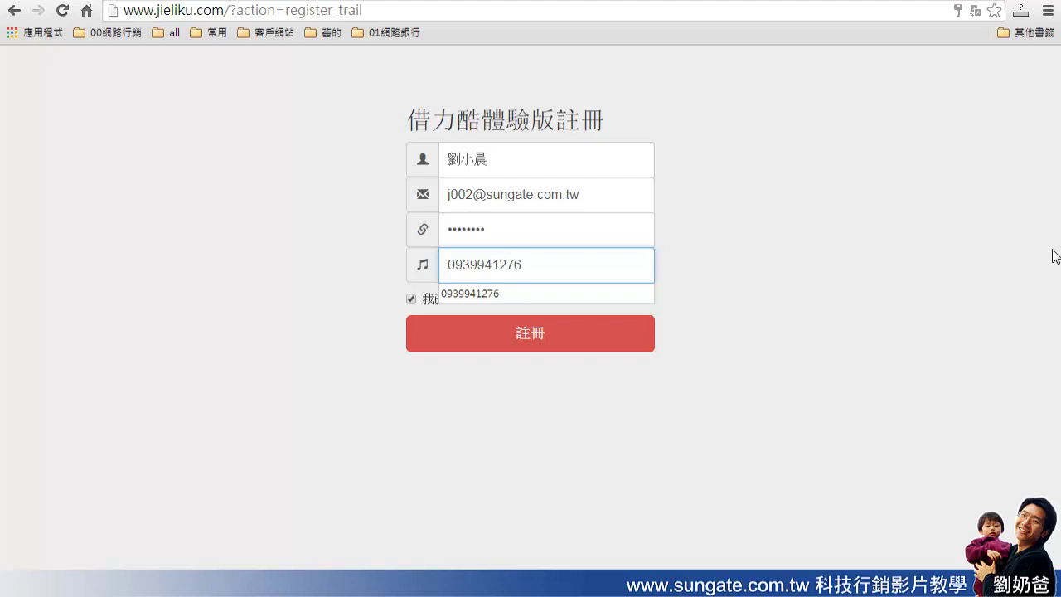
{"action": "left_click", "coordinate": [983, 315]}
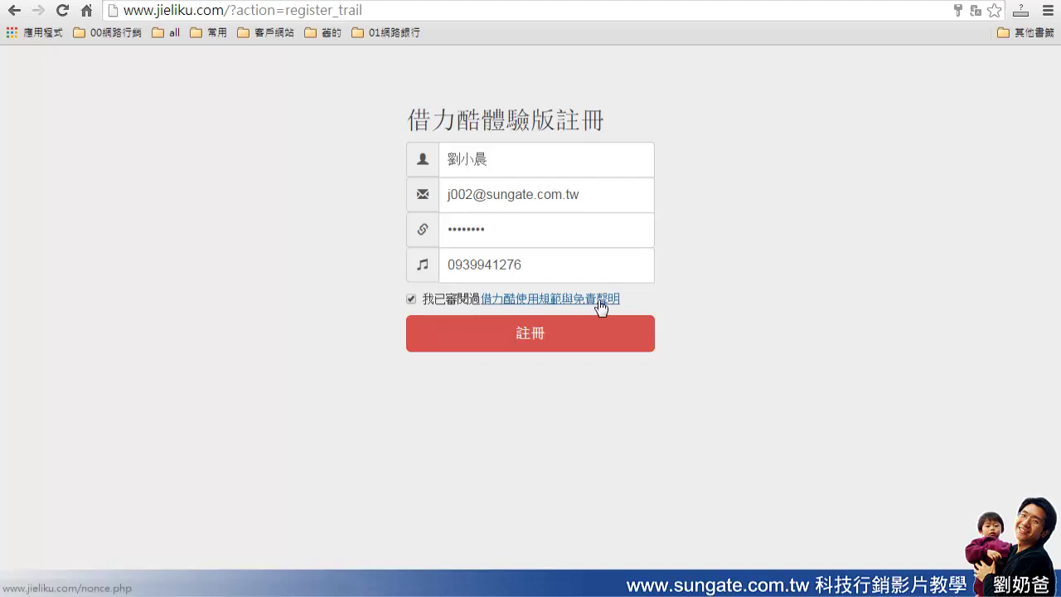
{"action": "left_click", "coordinate": [558, 343]}
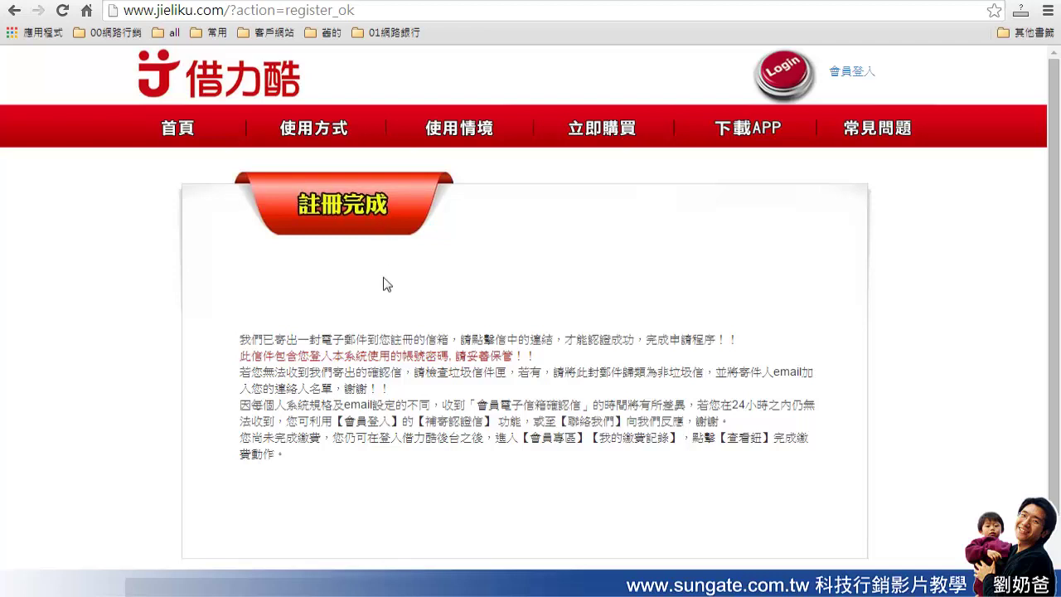
Highlight the 註冊完成 notice lines about the confirmation e-mail link and keeping the password safe
{"action": "left_click_drag", "start_coordinate": [239, 339], "coordinate": [716, 342]}
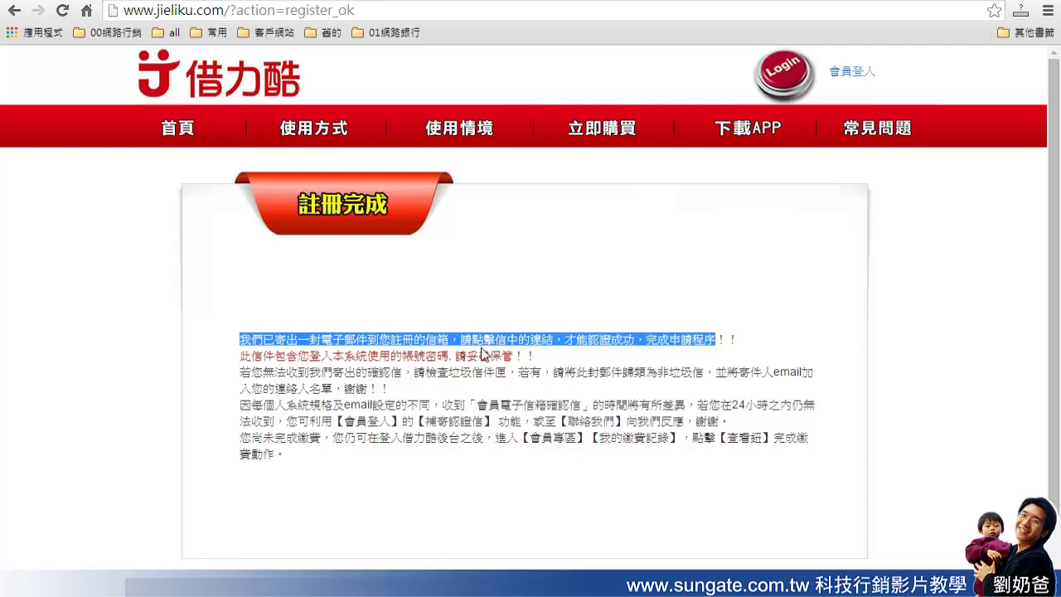
{"action": "left_click_drag", "start_coordinate": [240, 355], "coordinate": [531, 356]}
{"action": "left_click", "coordinate": [576, 358]}
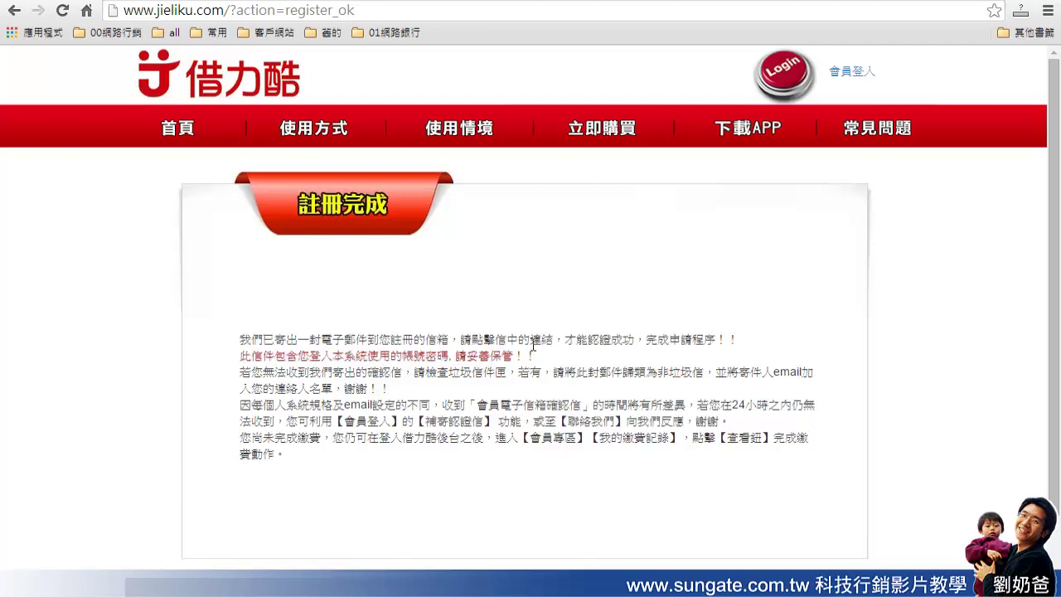
{"action": "left_click_drag", "start_coordinate": [553, 341], "coordinate": [527, 343]}
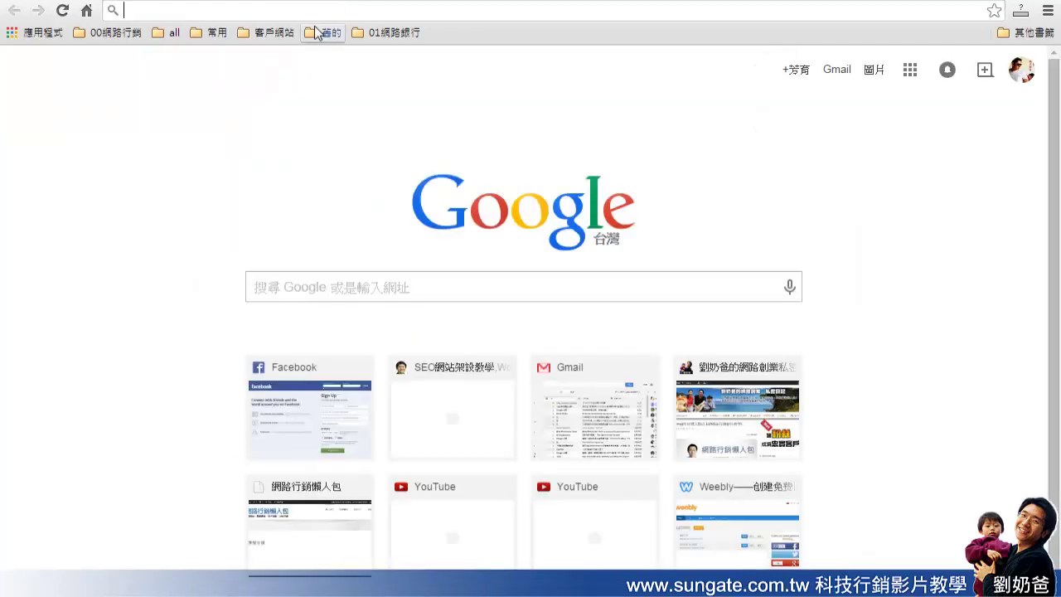
Log in to Infobox Mail Server at sungate.com.tw:888 with the new mailbox account and its password
{"action": "type", "text": "http://facebook.com"}
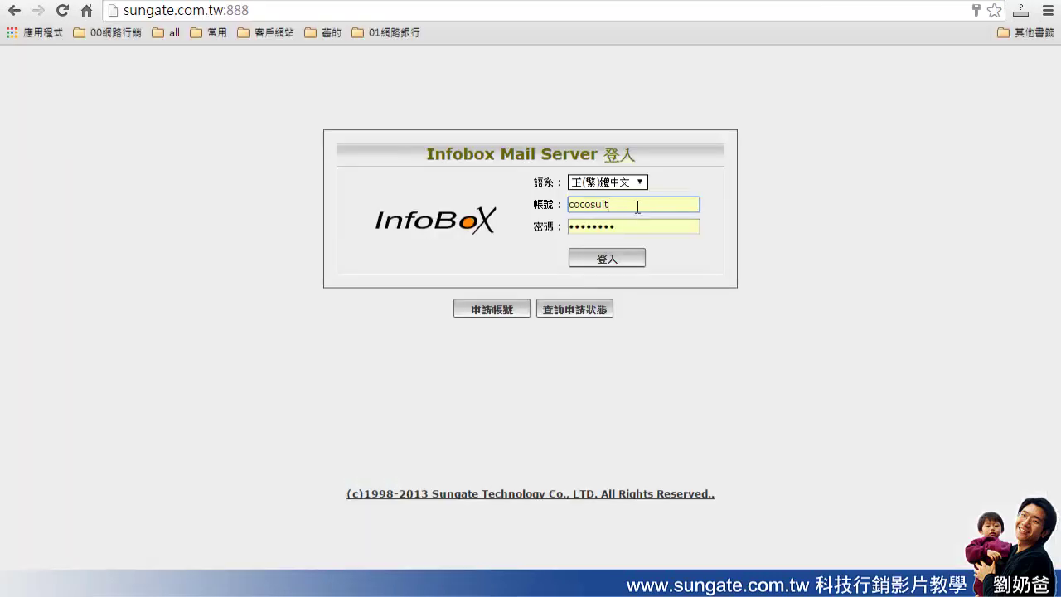
{"action": "double_click", "coordinate": [637, 206]}
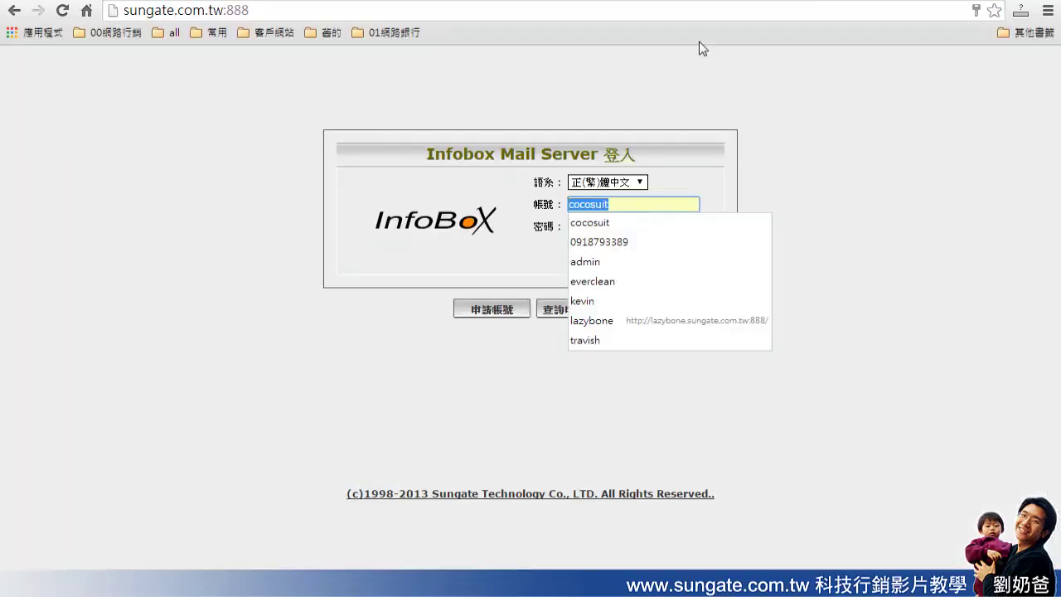
{"action": "key", "text": "End"}
{"action": "key", "text": "BackSpace"}
{"action": "key", "text": "BackSpace"}
{"action": "key", "text": "BackSpace"}
{"action": "key", "text": "BackSpace"}
{"action": "key", "text": "BackSpace"}
{"action": "key", "text": "BackSpace"}
{"action": "key", "text": "BackSpace"}
{"action": "key", "text": "BackSpace"}
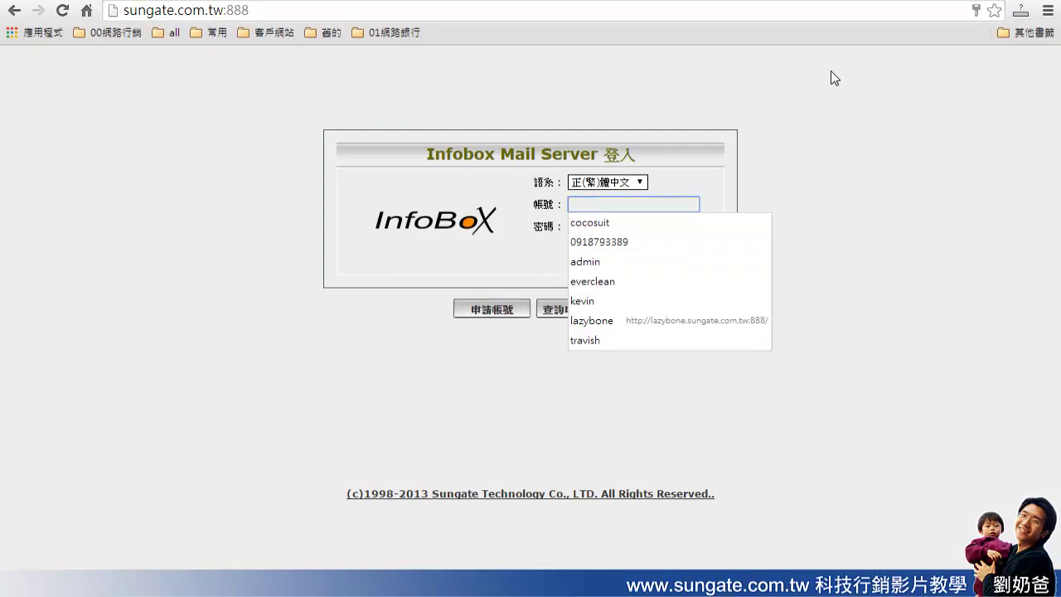
{"action": "type", "text": "d"}
{"action": "key", "text": "BackSpace"}
{"action": "key", "text": "Escape"}
{"action": "key", "text": "Tab"}
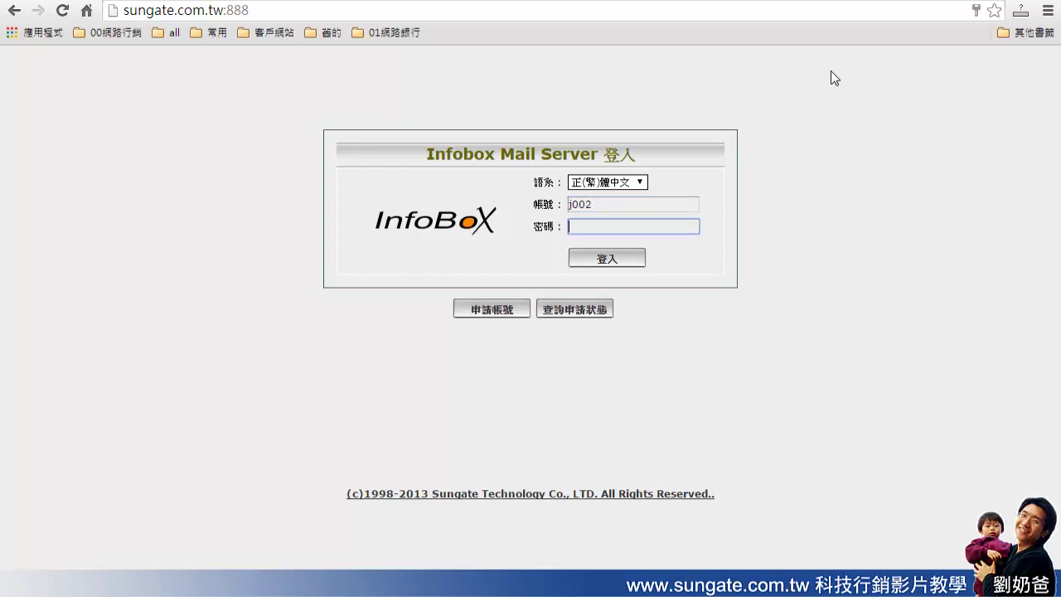
{"action": "type", "text": "********"}
{"action": "left_click", "coordinate": [626, 264]}
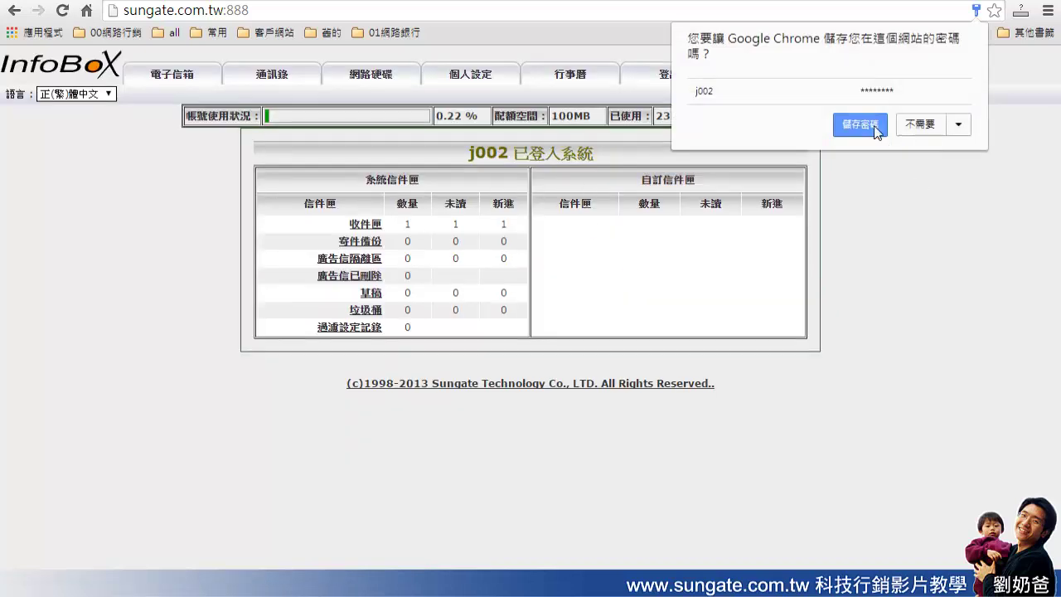
Save the webmail password in Chrome and open 借力酷體驗會員電子信箱確認信 from 收件匣
{"action": "left_click", "coordinate": [864, 124]}
{"action": "left_click", "coordinate": [363, 224]}
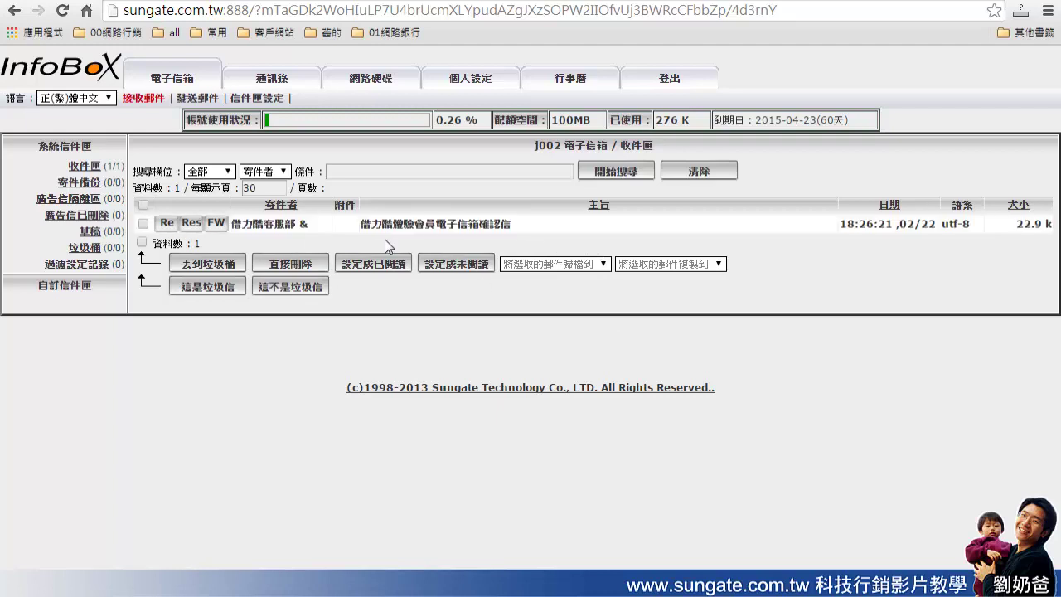
{"action": "left_click", "coordinate": [498, 224]}
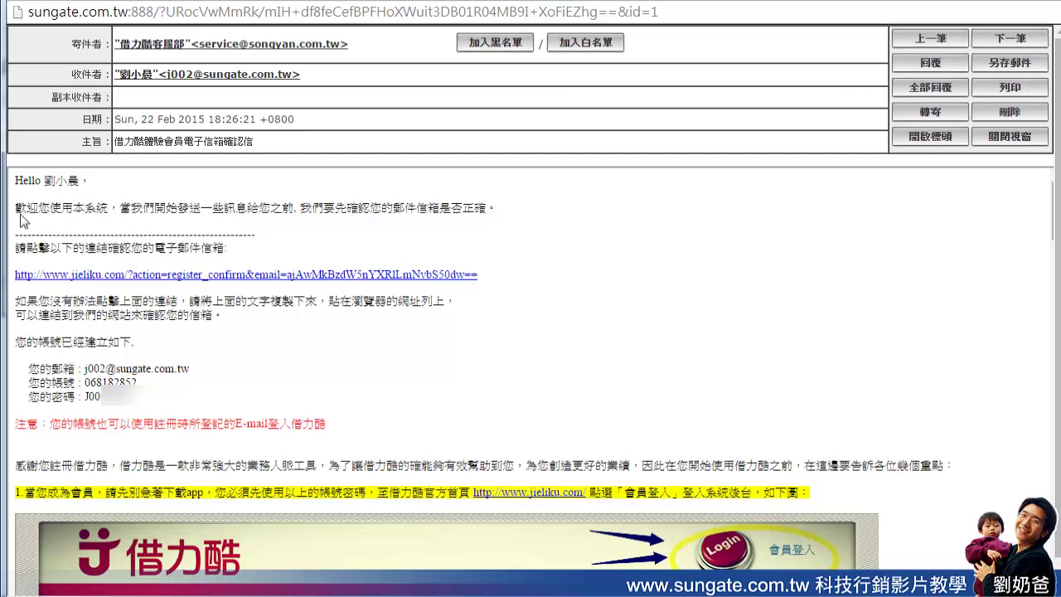
Highlight the account e-mail, account number and password lines, then follow the register_confirm link
{"action": "left_click_drag", "start_coordinate": [15, 249], "coordinate": [222, 253]}
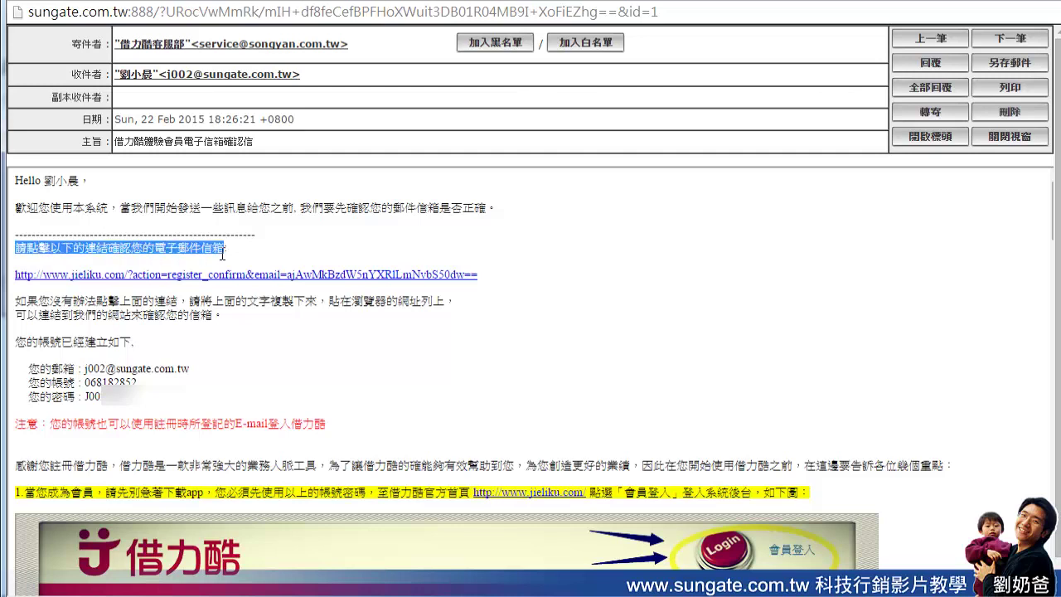
{"action": "left_click", "coordinate": [278, 254]}
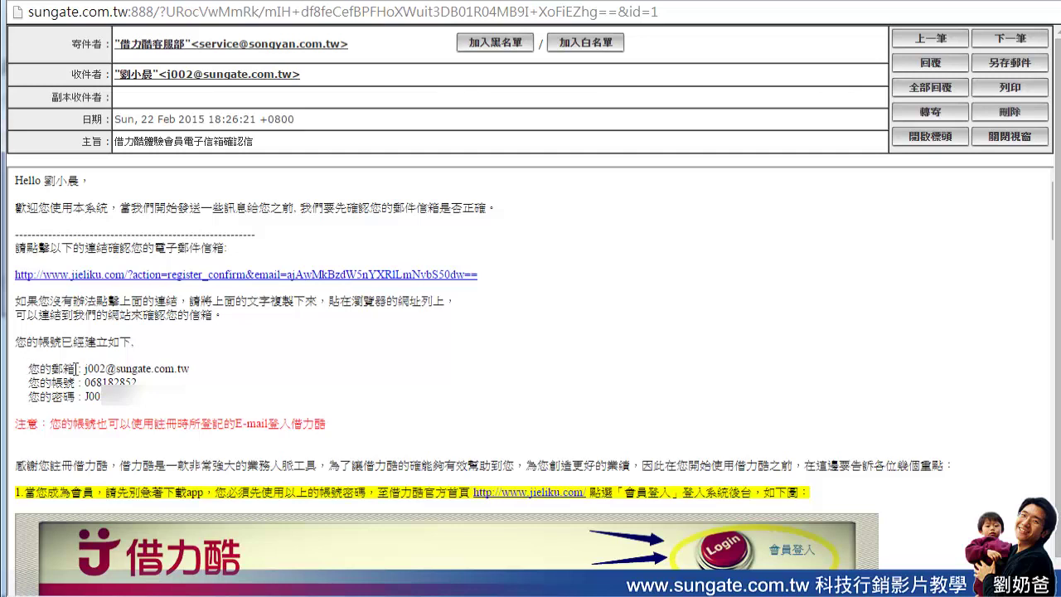
{"action": "mouse_move", "coordinate": [82, 369]}
{"action": "left_mouse_down"}
{"action": "mouse_move", "coordinate": [195, 371]}
{"action": "mouse_move", "coordinate": [86, 386]}
{"action": "left_mouse_up"}
{"action": "left_click", "coordinate": [188, 384]}
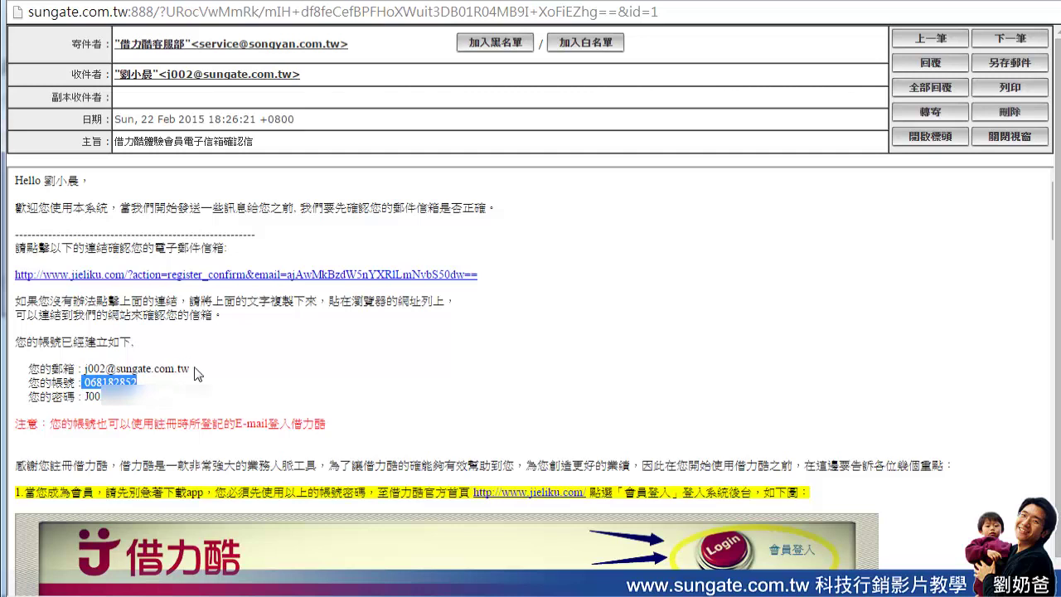
{"action": "left_click", "coordinate": [197, 375]}
{"action": "left_click_drag", "start_coordinate": [190, 373], "coordinate": [83, 373]}
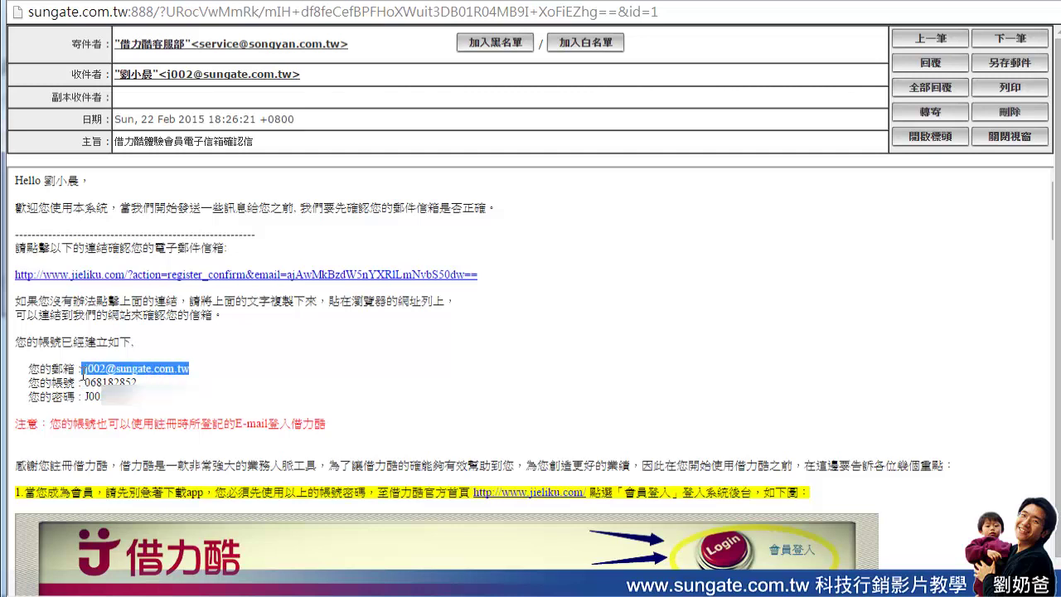
{"action": "left_click_drag", "start_coordinate": [132, 396], "coordinate": [83, 396]}
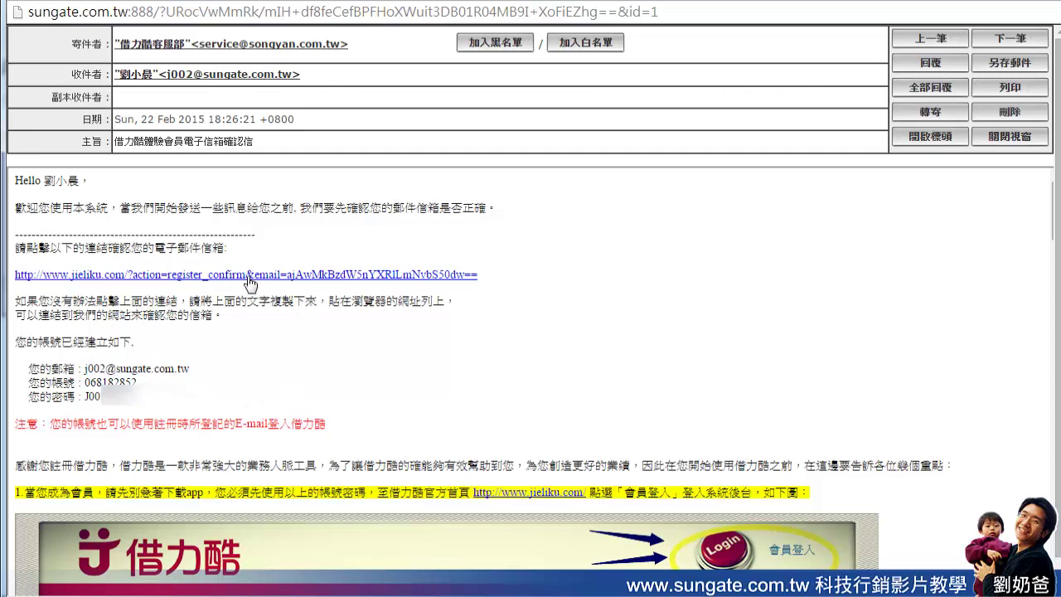
{"action": "left_click", "coordinate": [218, 277]}
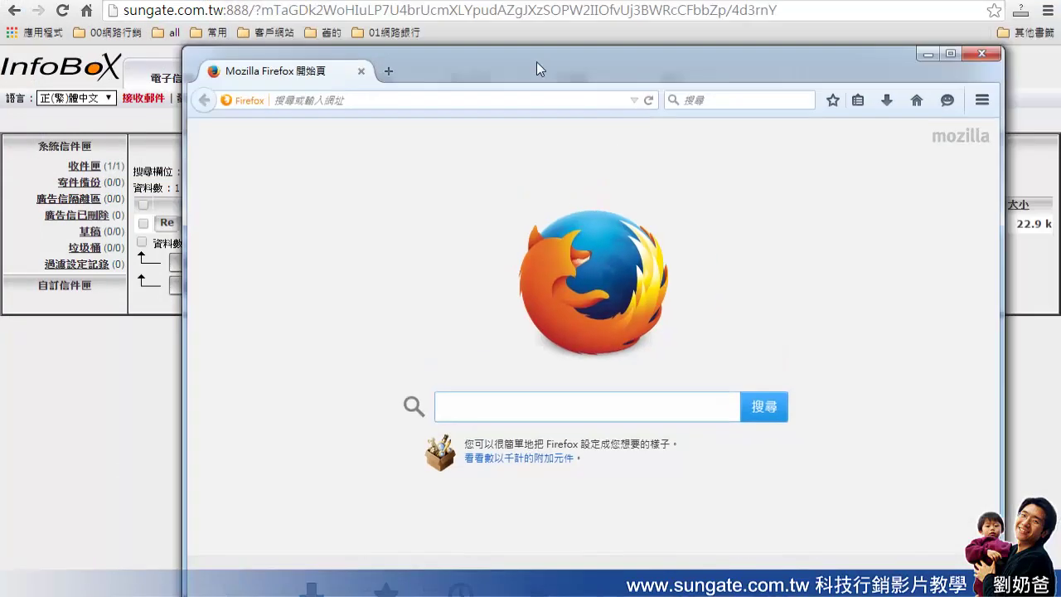
Move the Firefox window to the top of the screen and focus its address bar
{"action": "left_click_drag", "start_coordinate": [536, 61], "coordinate": [620, 157]}
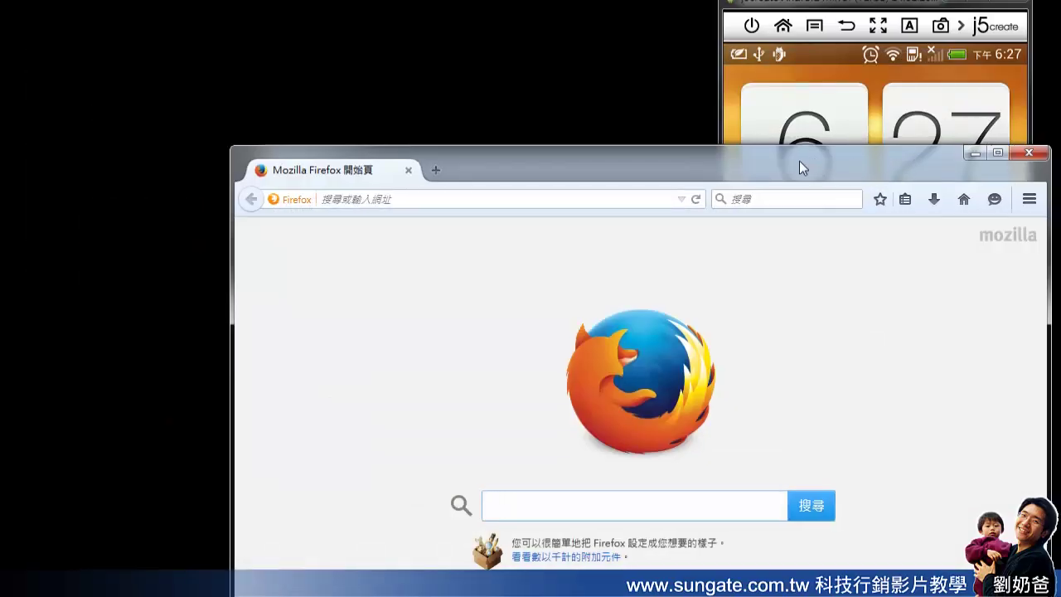
{"action": "left_click_drag", "start_coordinate": [799, 161], "coordinate": [695, 8]}
{"action": "left_click", "coordinate": [402, 42]}
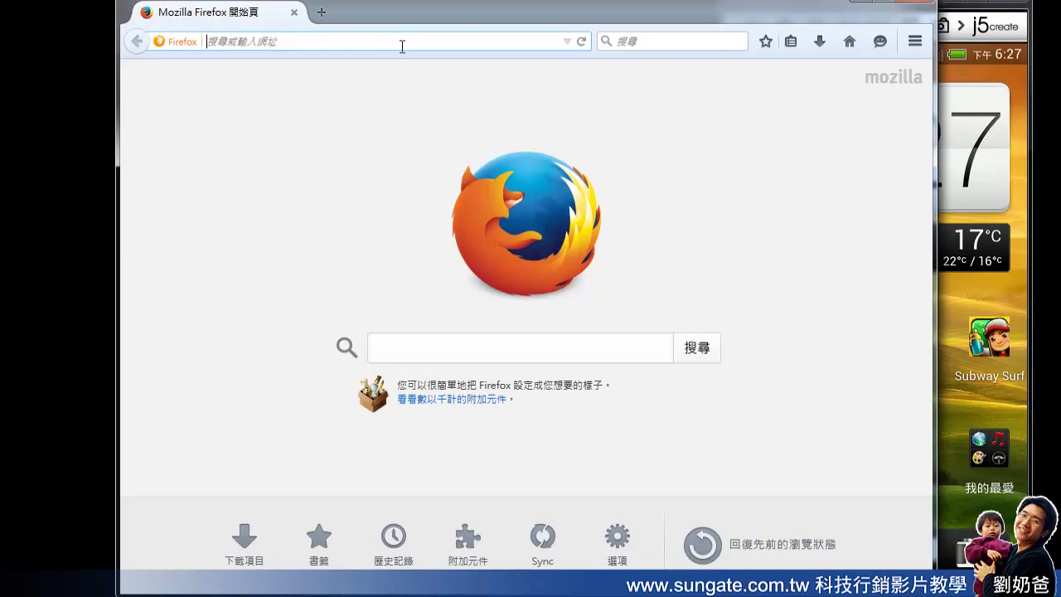
Load jieliku.com in a maximized Firefox window and go to its 會員登入 page
{"action": "type", "text": "jieliku.com/"}
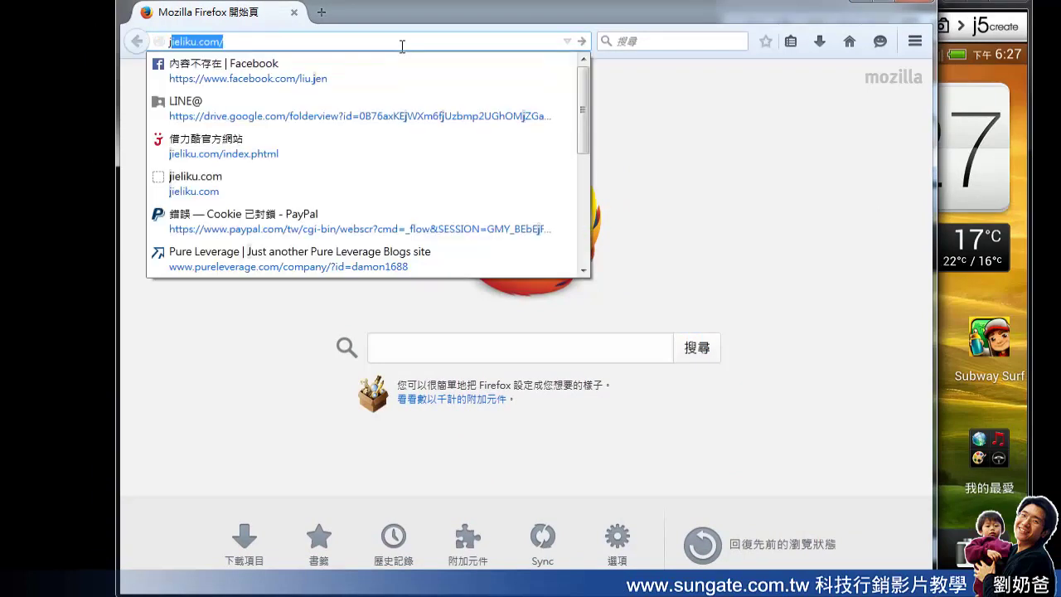
{"action": "key", "text": "Return"}
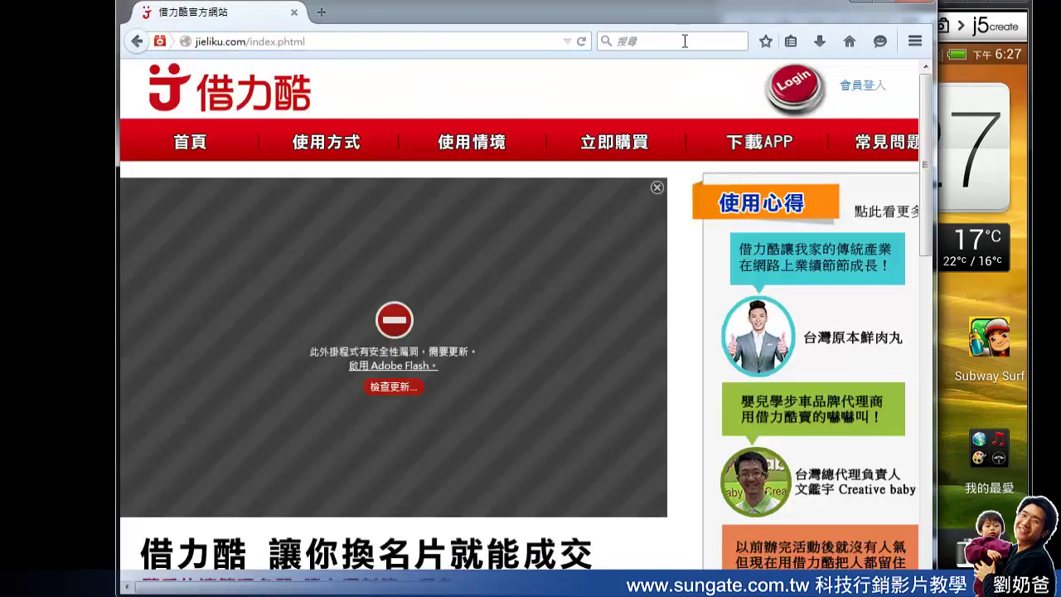
{"action": "double_click", "coordinate": [883, 8]}
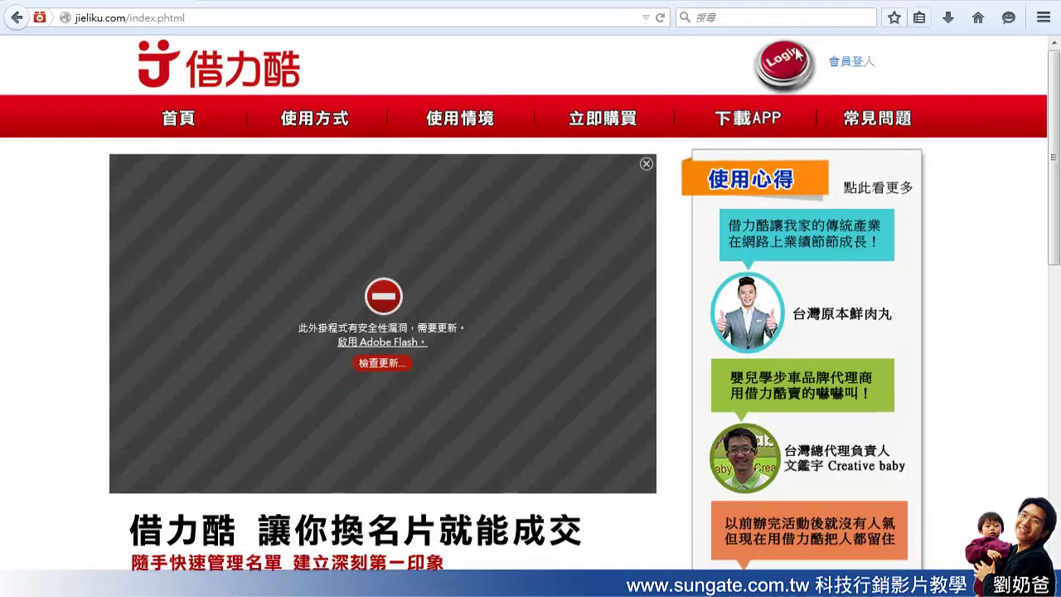
{"action": "left_click", "coordinate": [850, 63]}
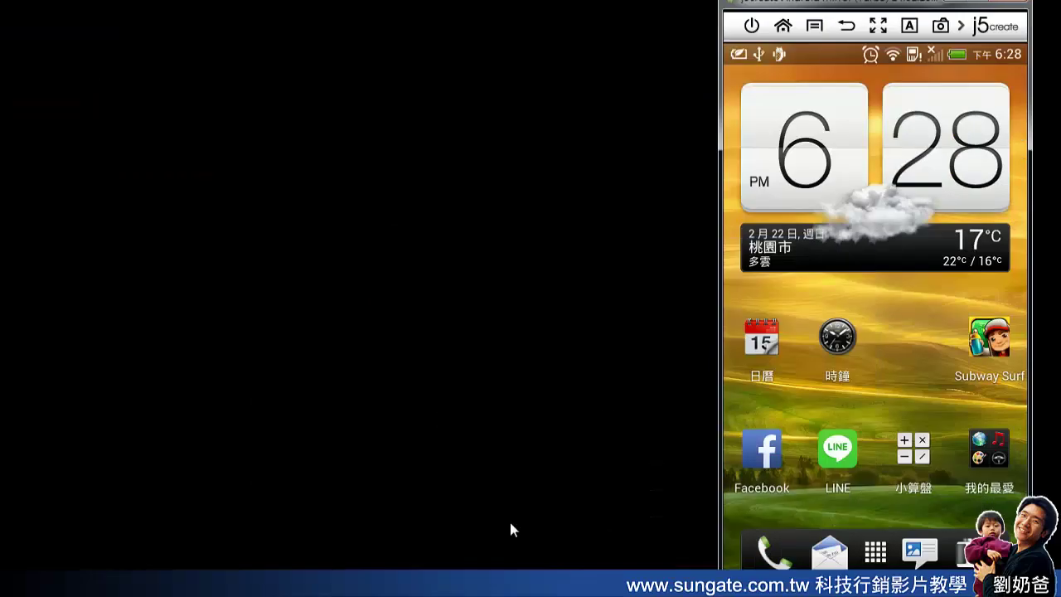
{"action": "key", "text": "alt+Tab"}
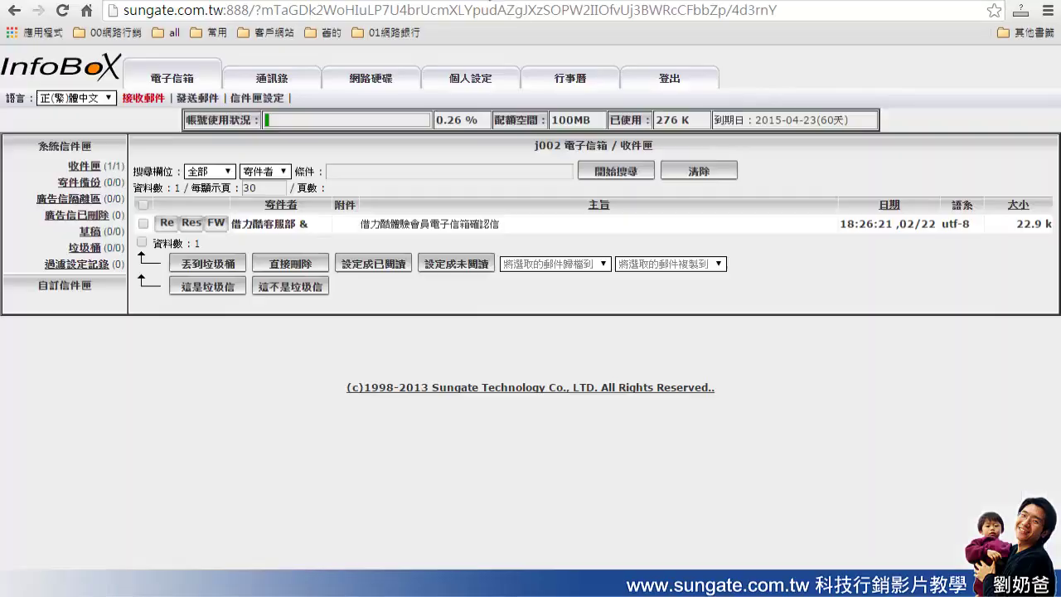
{"action": "left_click", "coordinate": [407, 224]}
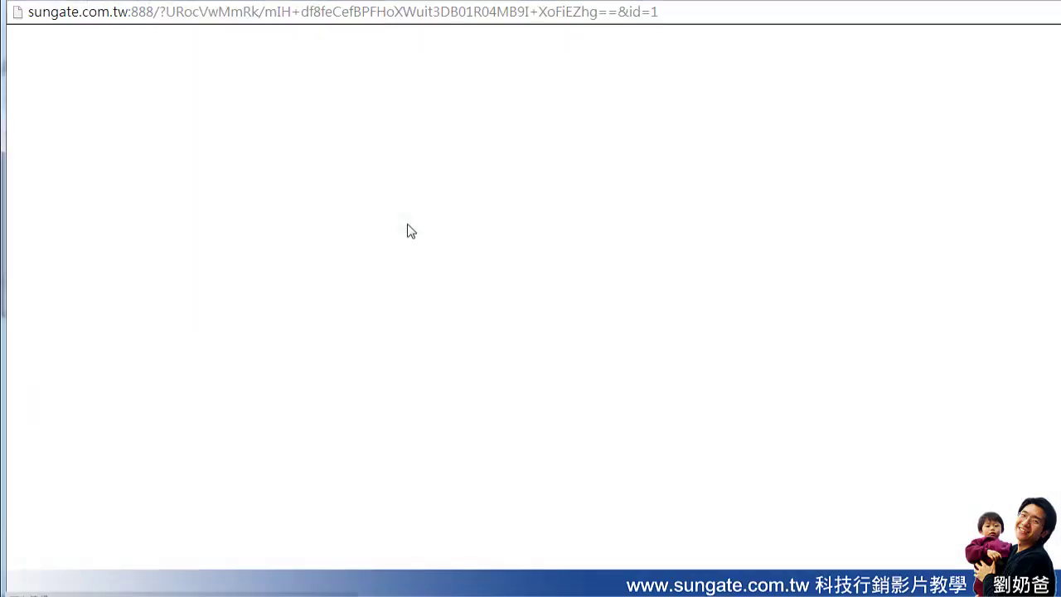
{"action": "scroll", "coordinate": [652, 307], "scroll_direction": "down", "scroll_amount": 3}
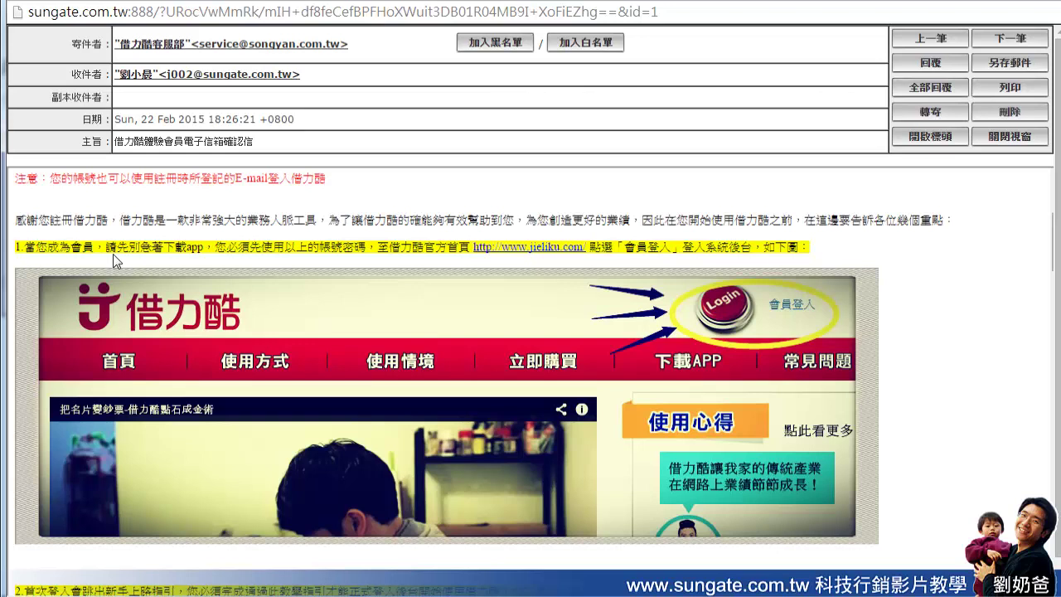
{"action": "left_click_drag", "start_coordinate": [139, 246], "coordinate": [197, 252]}
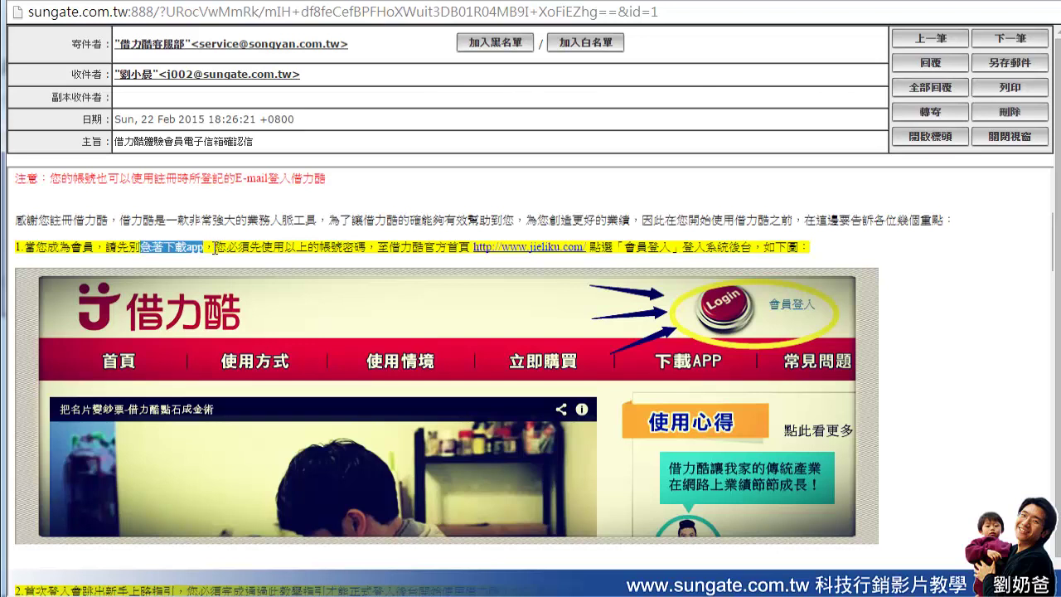
{"action": "left_click_drag", "start_coordinate": [214, 249], "coordinate": [460, 247]}
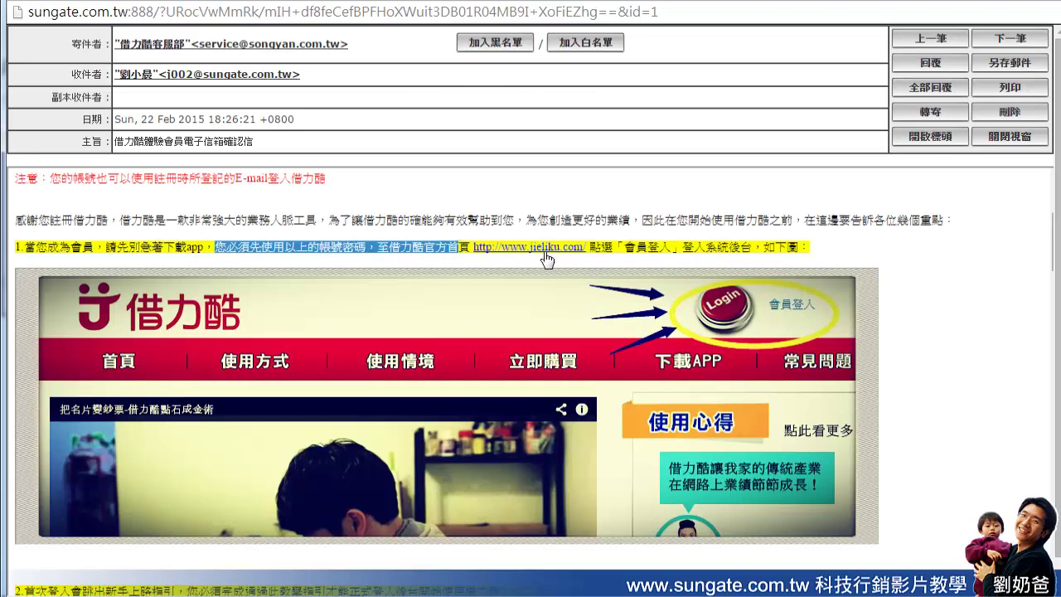
{"action": "left_click", "coordinate": [588, 246]}
{"action": "left_click_drag", "start_coordinate": [587, 246], "coordinate": [475, 249]}
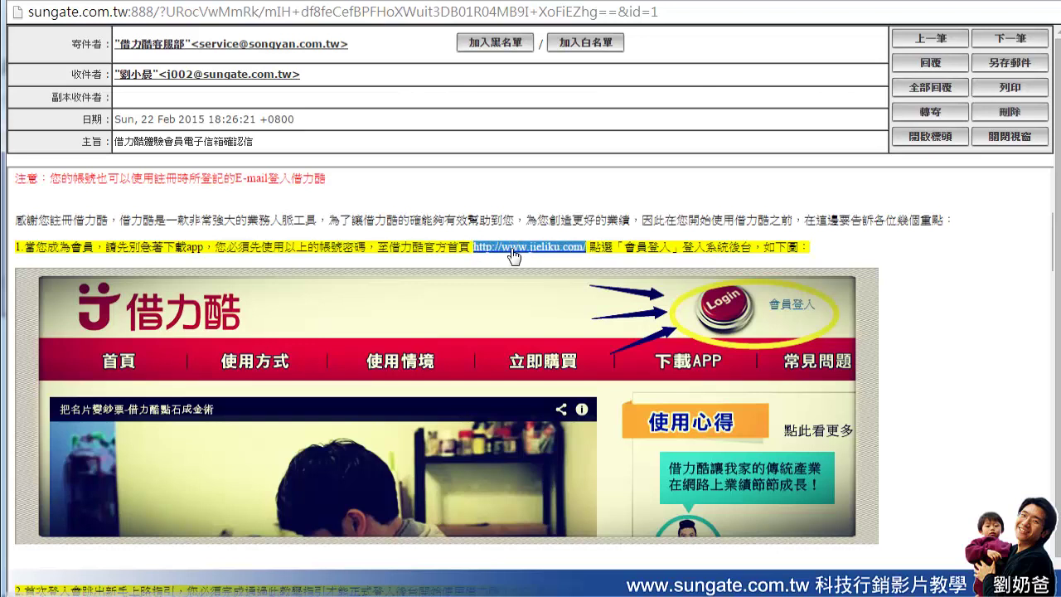
Follow the jieliku.com link, then return to the confirmation email's account details
{"action": "left_click", "coordinate": [521, 248]}
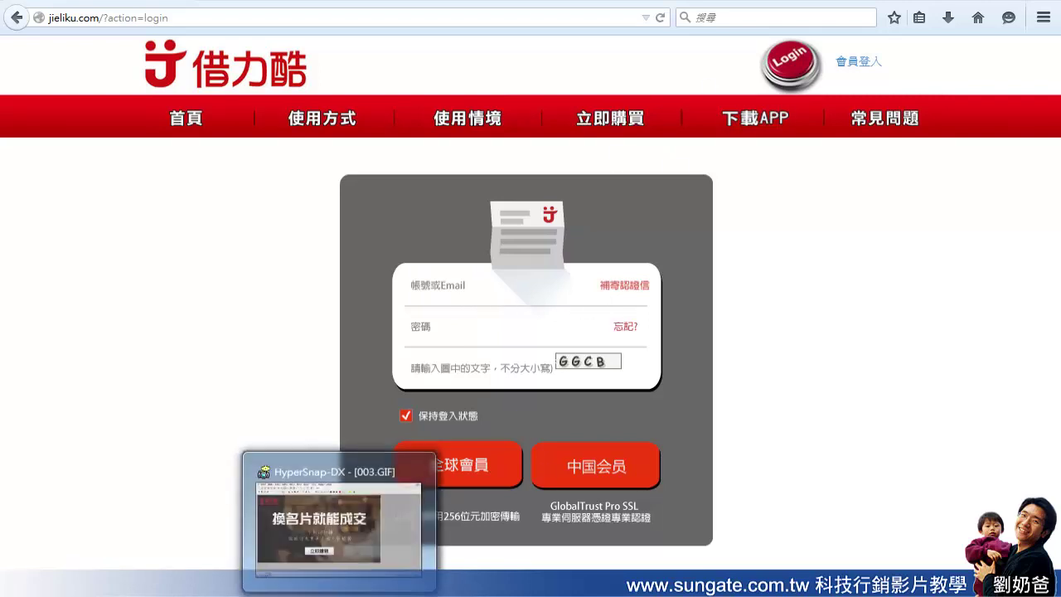
{"action": "mouse_move", "coordinate": [241, 590]}
{"action": "left_click", "coordinate": [282, 547]}
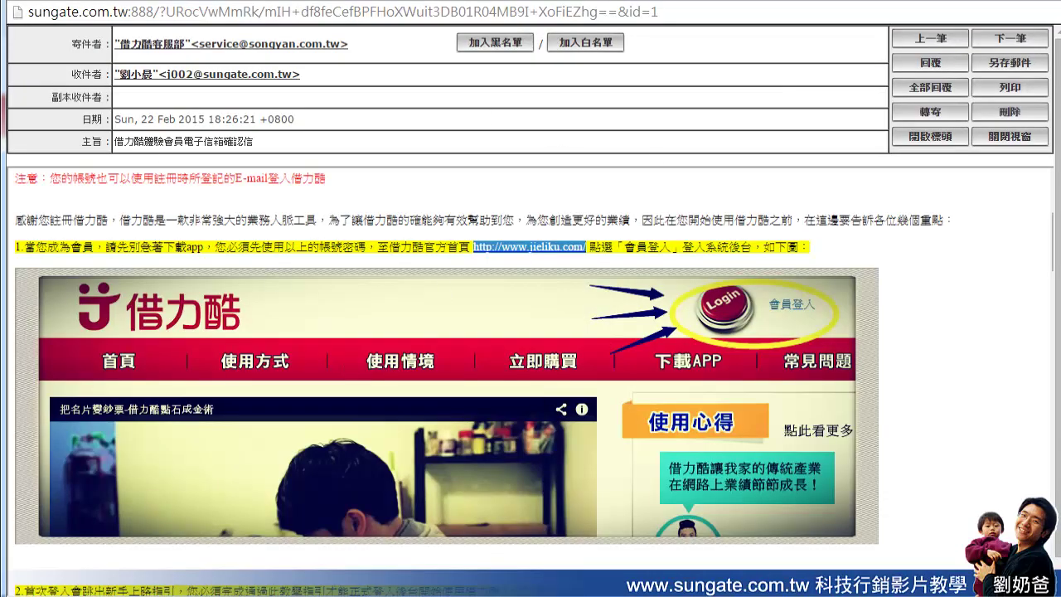
Reload the jieliku.com member login page, recheck the confirmation email, and return to login
{"action": "key", "text": "alt+Tab"}
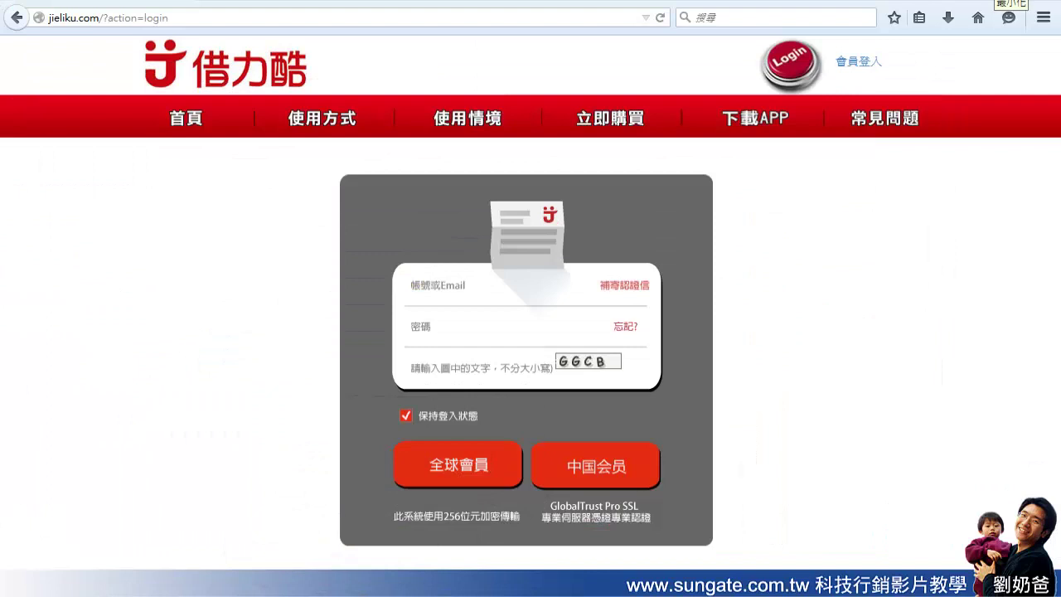
{"action": "double_click", "coordinate": [100, 17]}
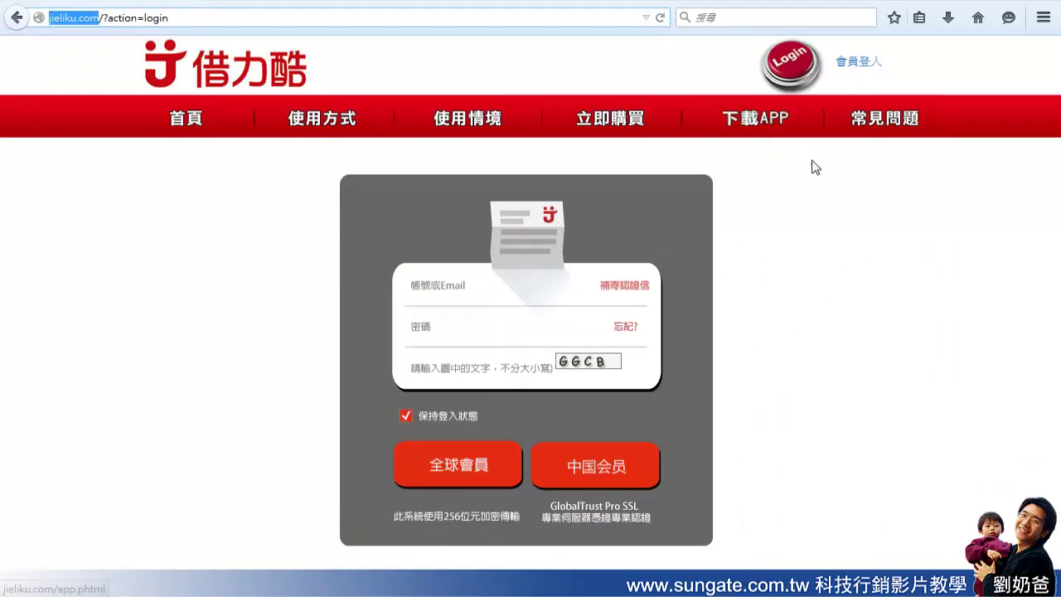
{"action": "left_click", "coordinate": [873, 63]}
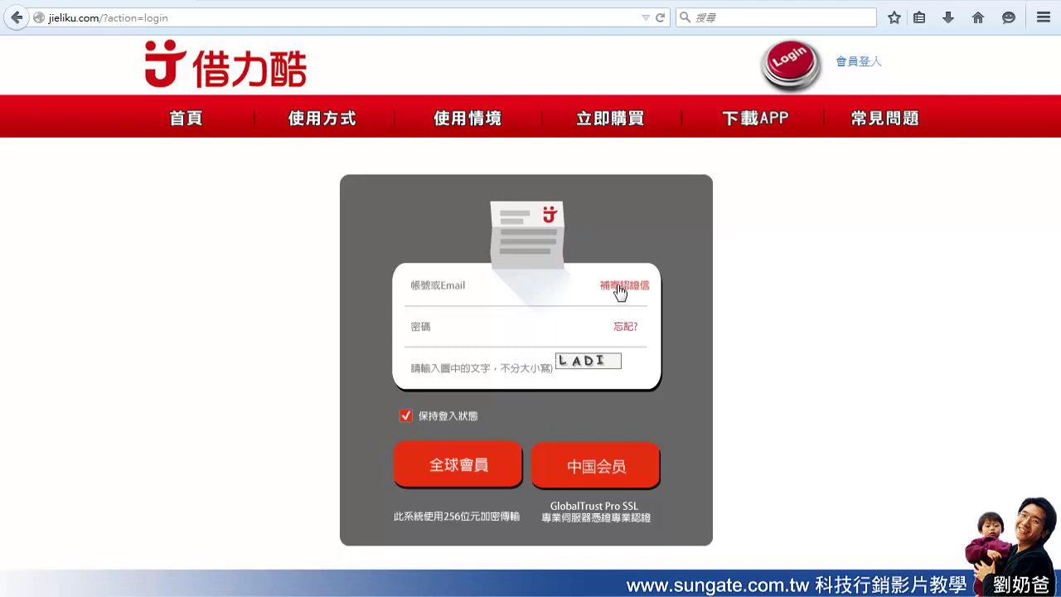
{"action": "mouse_move", "coordinate": [278, 587]}
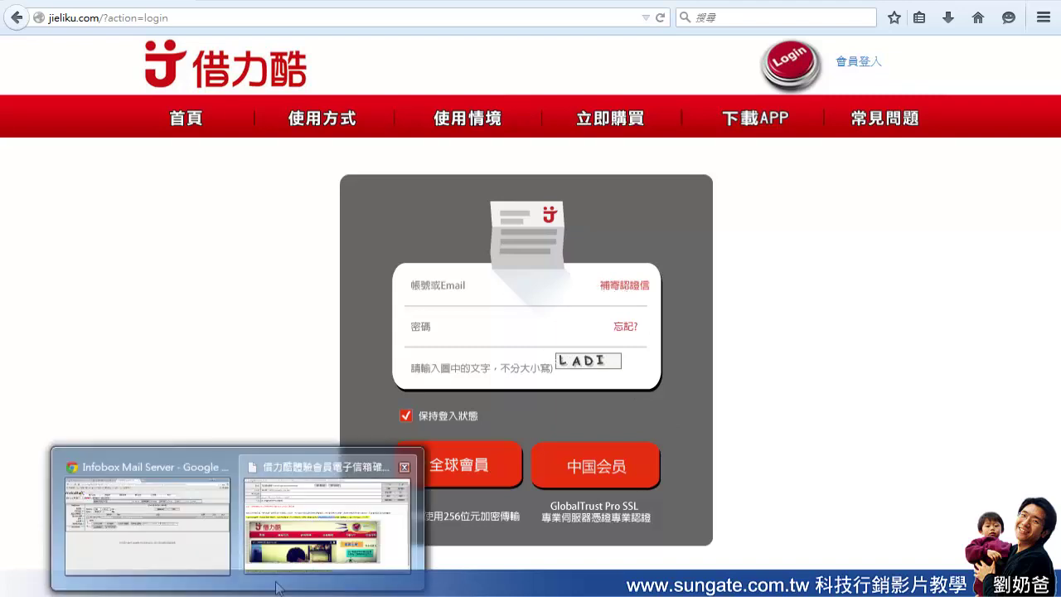
{"action": "left_click", "coordinate": [302, 530]}
{"action": "left_click", "coordinate": [439, 210]}
{"action": "scroll", "coordinate": [439, 210], "scroll_direction": "up", "scroll_amount": 3}
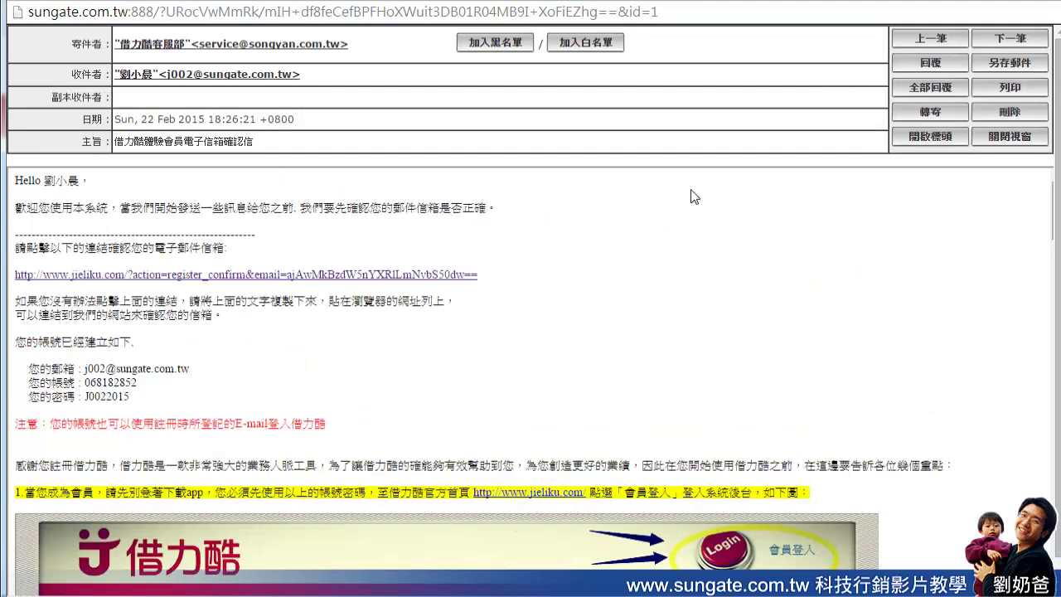
{"action": "left_click", "coordinate": [993, 2]}
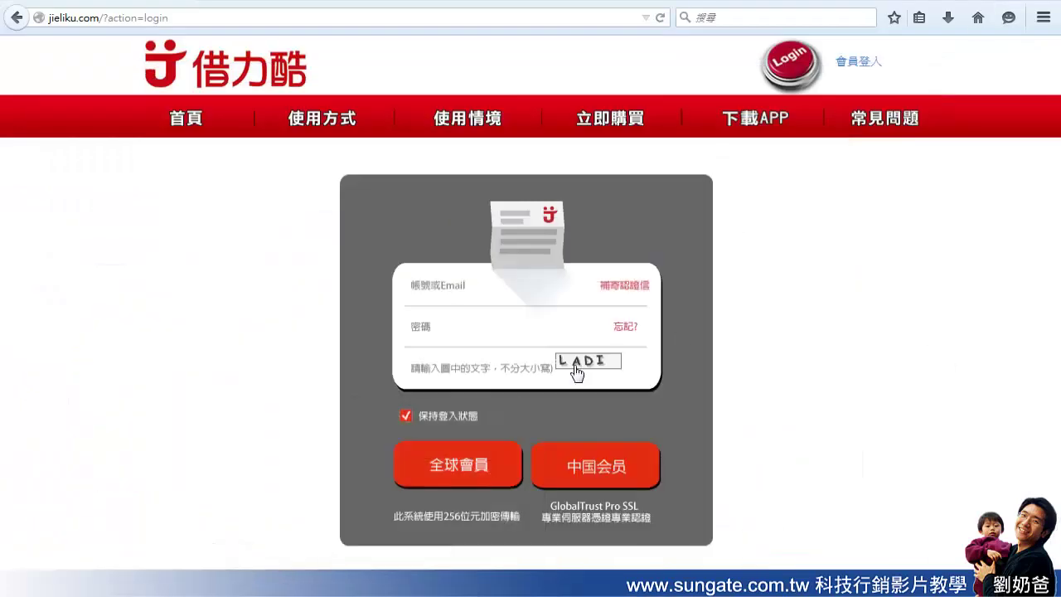
Log in as a 全球會員 with the registered email, account password and image verification code
{"action": "left_click", "coordinate": [544, 289]}
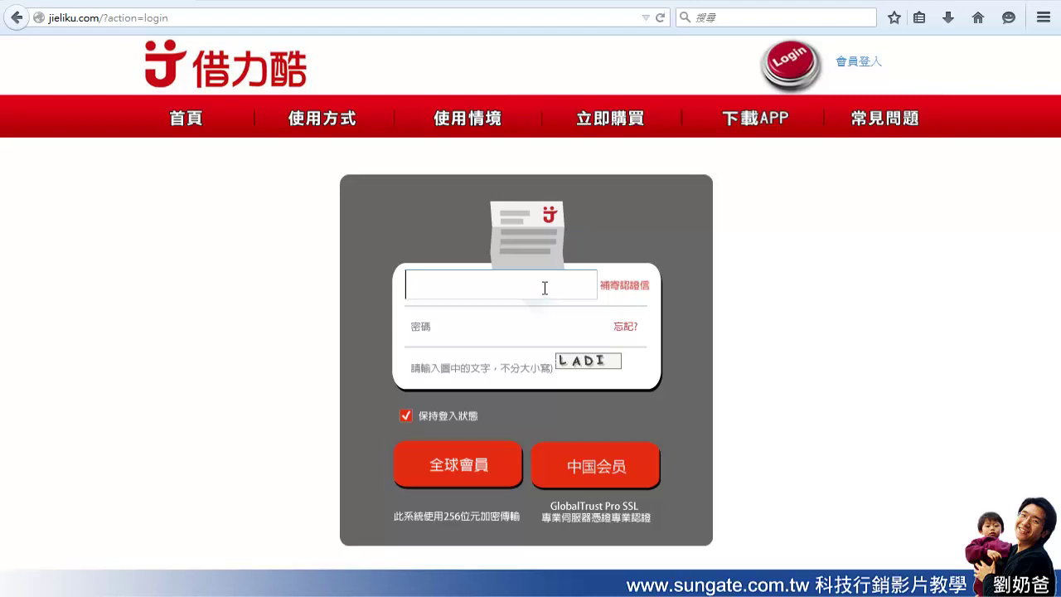
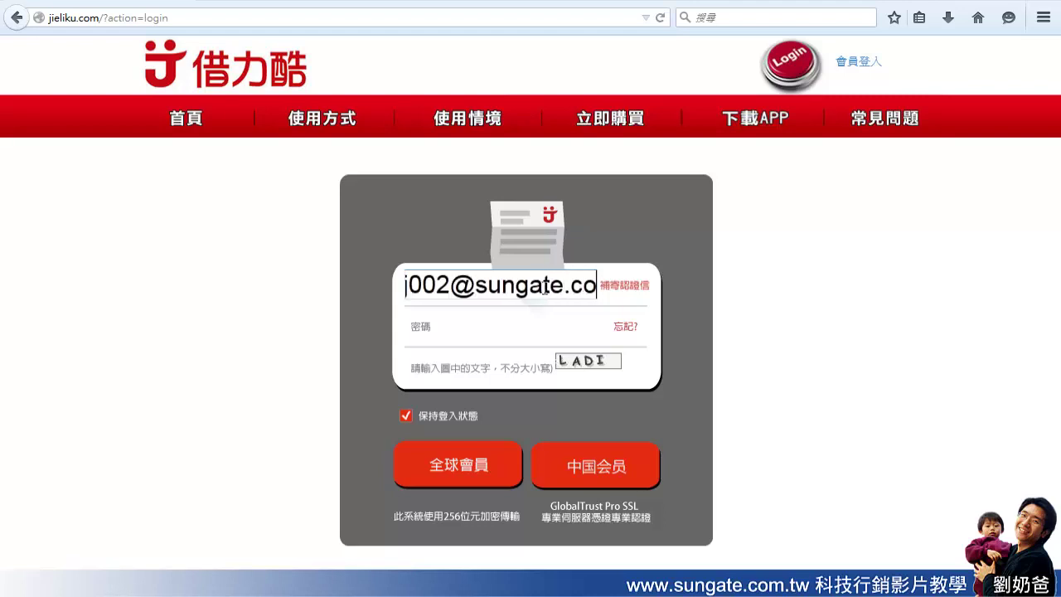
{"action": "left_click", "coordinate": [553, 325]}
{"action": "type", "text": "••••••••"}
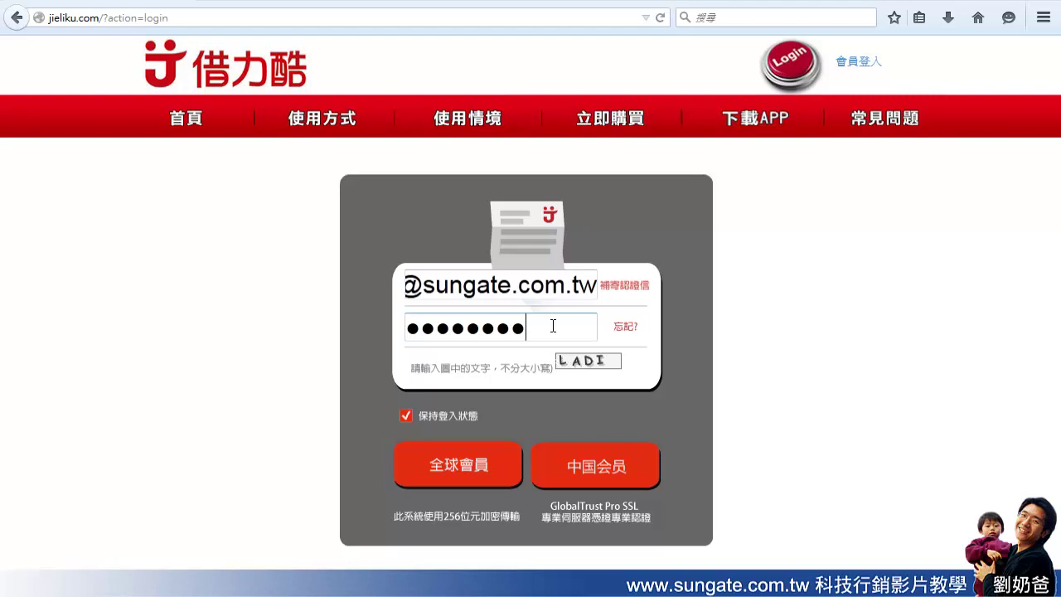
{"action": "left_click", "coordinate": [521, 365]}
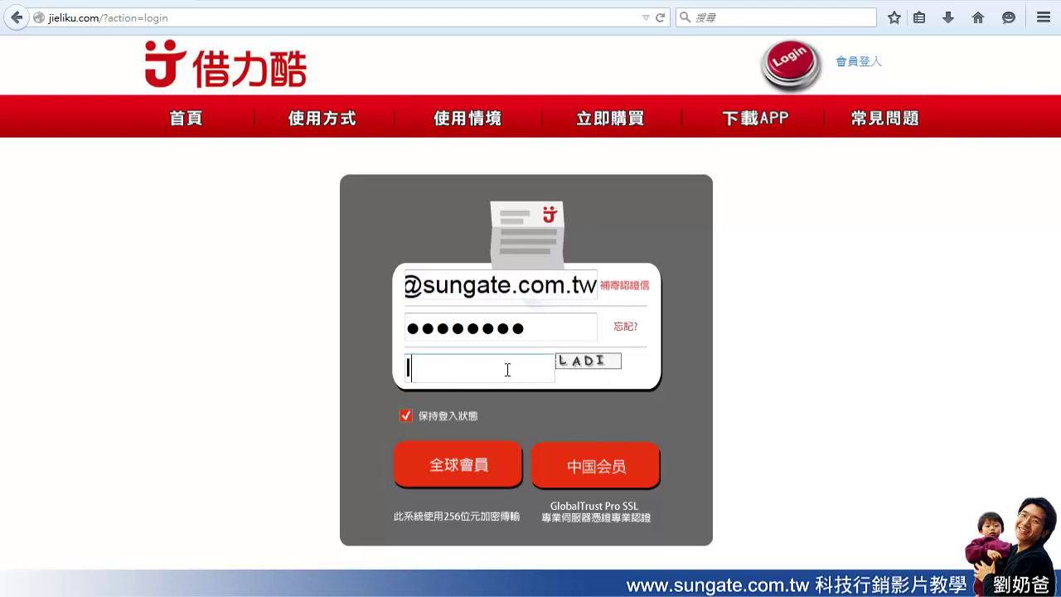
{"action": "type", "text": "ladi"}
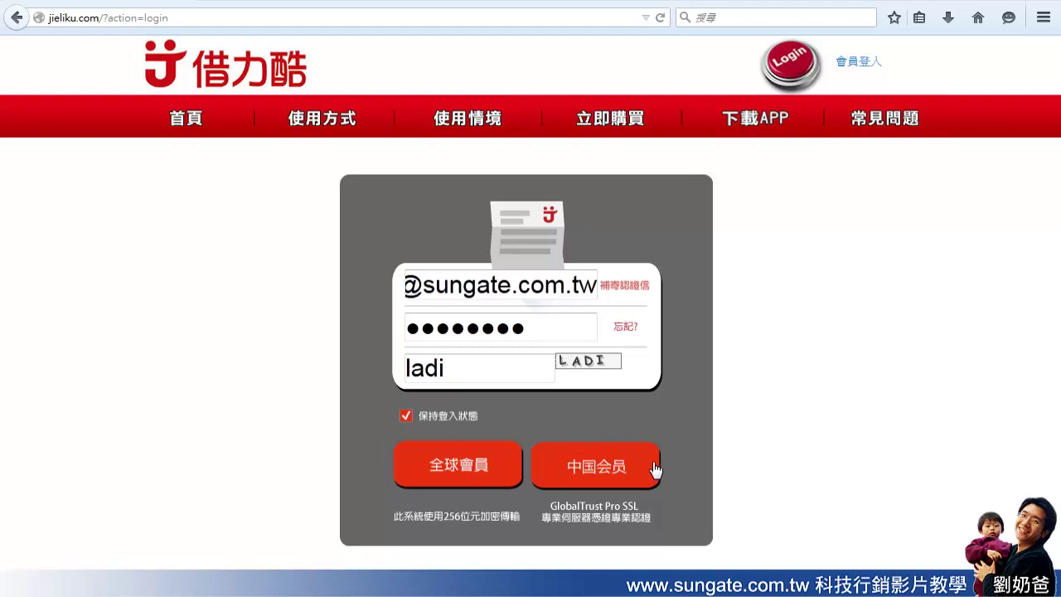
{"action": "left_click", "coordinate": [461, 469]}
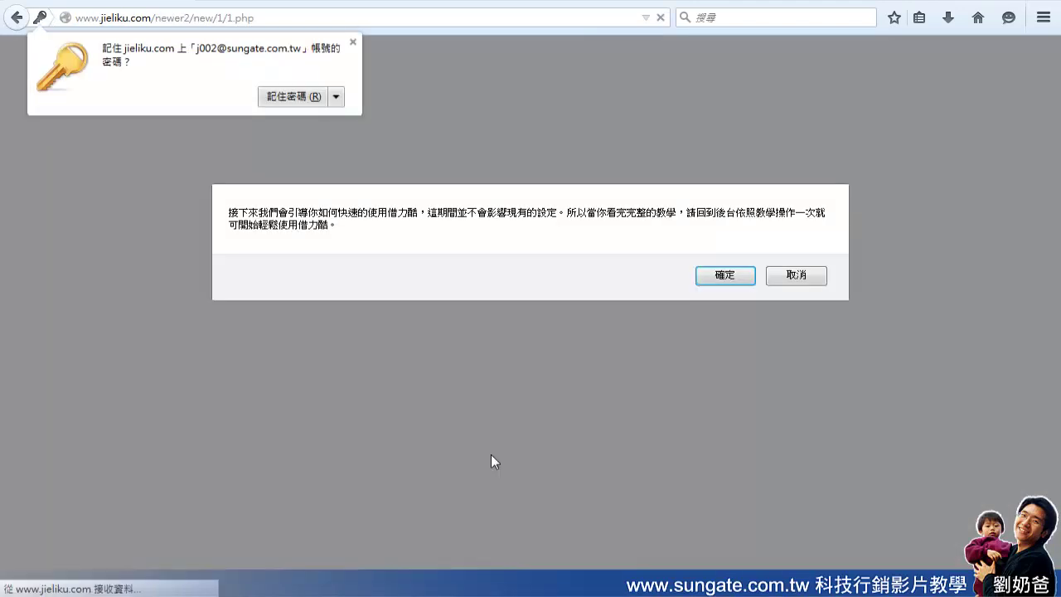
Save the password in Firefox and accept the newcomer-guide notice with 確定
{"action": "left_click", "coordinate": [286, 97]}
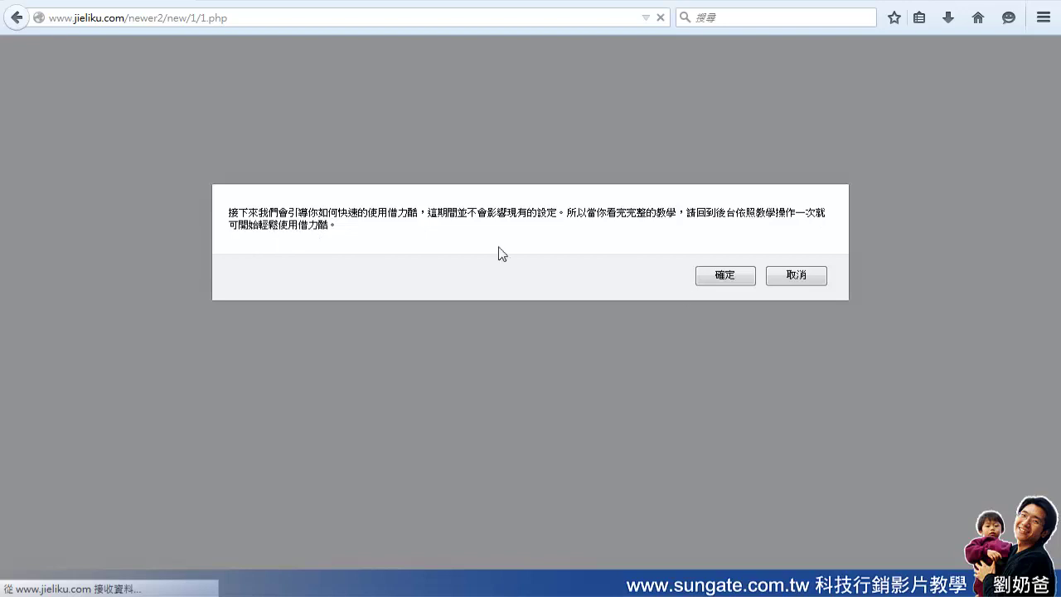
{"action": "left_click", "coordinate": [727, 280]}
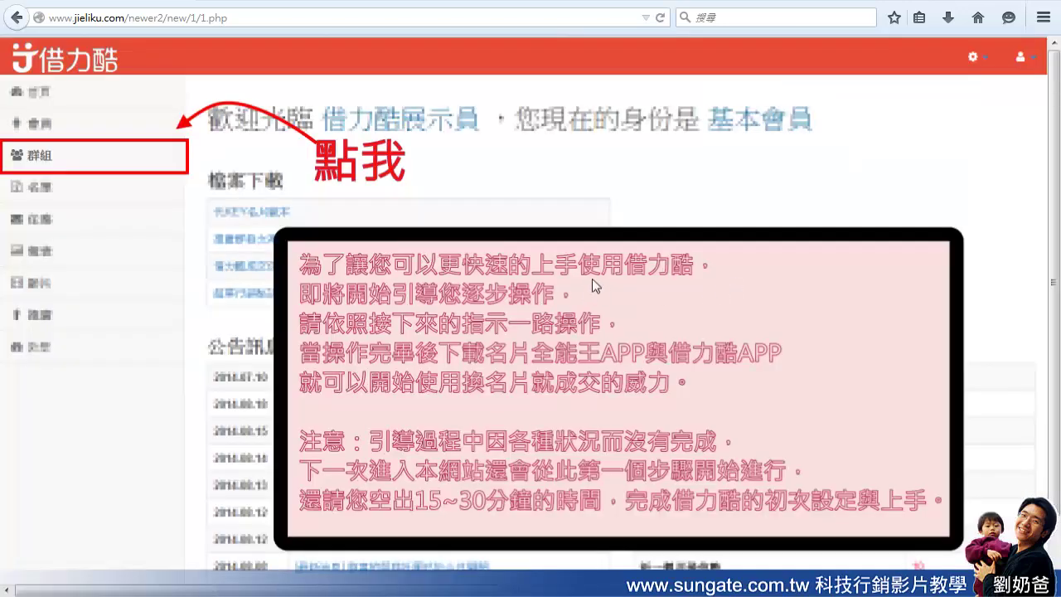
{"action": "scroll", "coordinate": [554, 275], "scroll_direction": "down", "scroll_amount": 1}
{"action": "scroll", "coordinate": [549, 276], "scroll_direction": "up", "scroll_amount": 1}
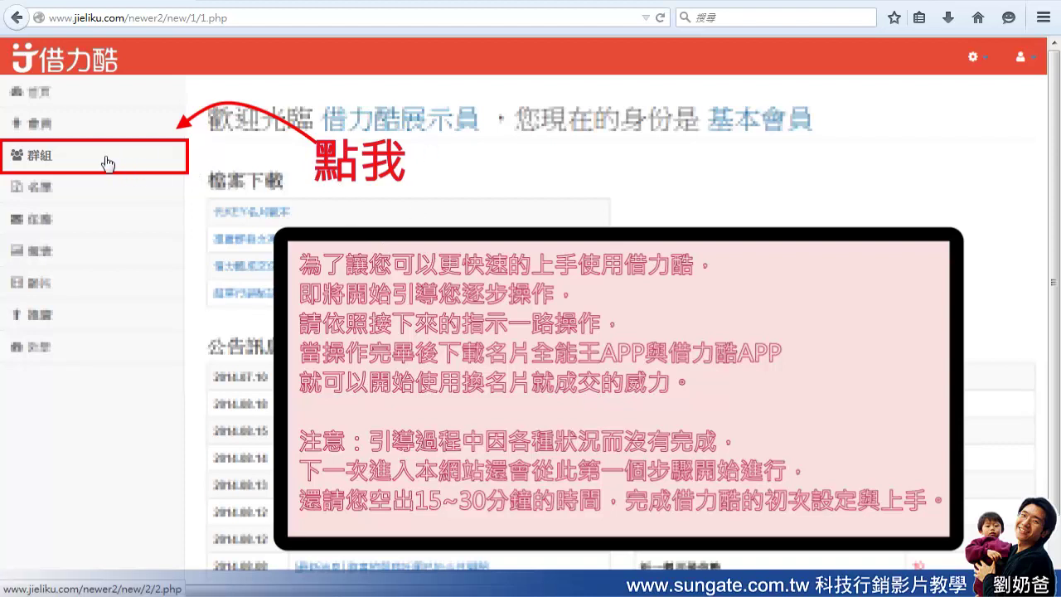
{"action": "left_click_drag", "start_coordinate": [107, 163], "coordinate": [124, 243]}
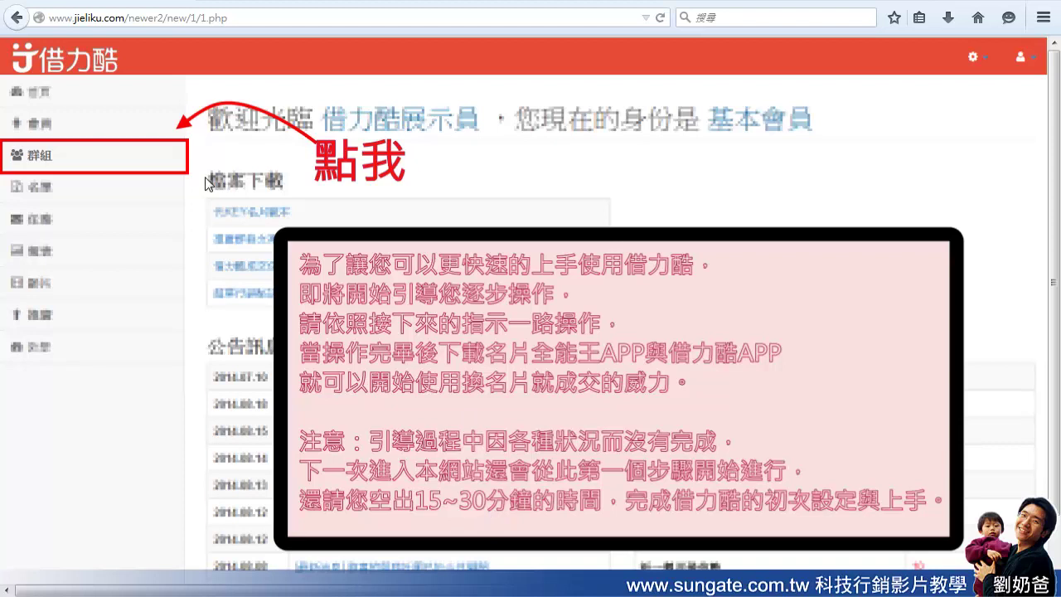
Go to the 群組管理 page via 群組 in the left sidebar
{"action": "left_click", "coordinate": [153, 164]}
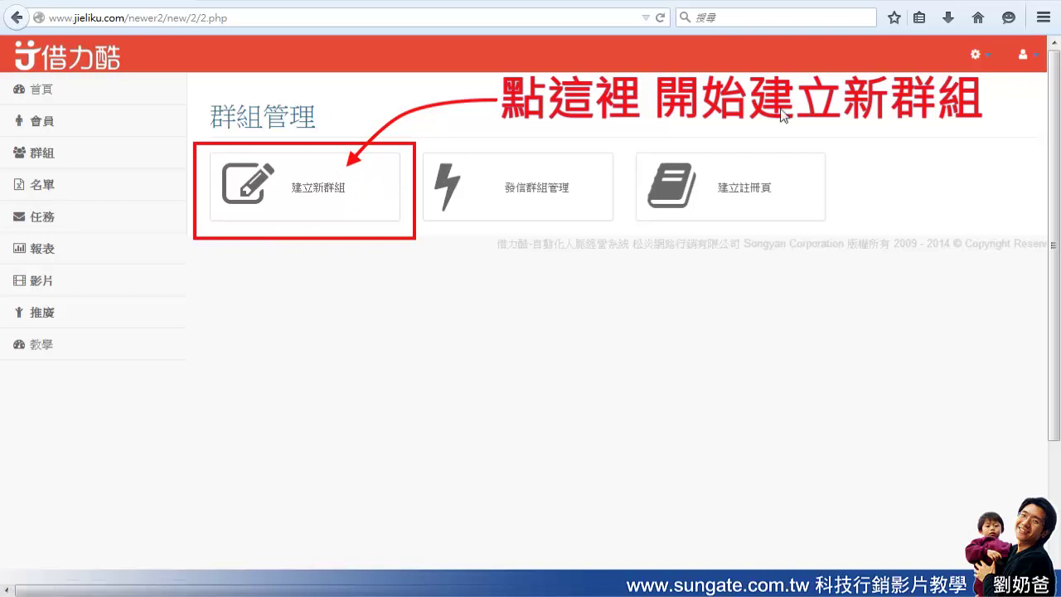
Start a new group with 建立新群組 and continue to the 選擇欄位 field-selection step
{"action": "left_click", "coordinate": [372, 190]}
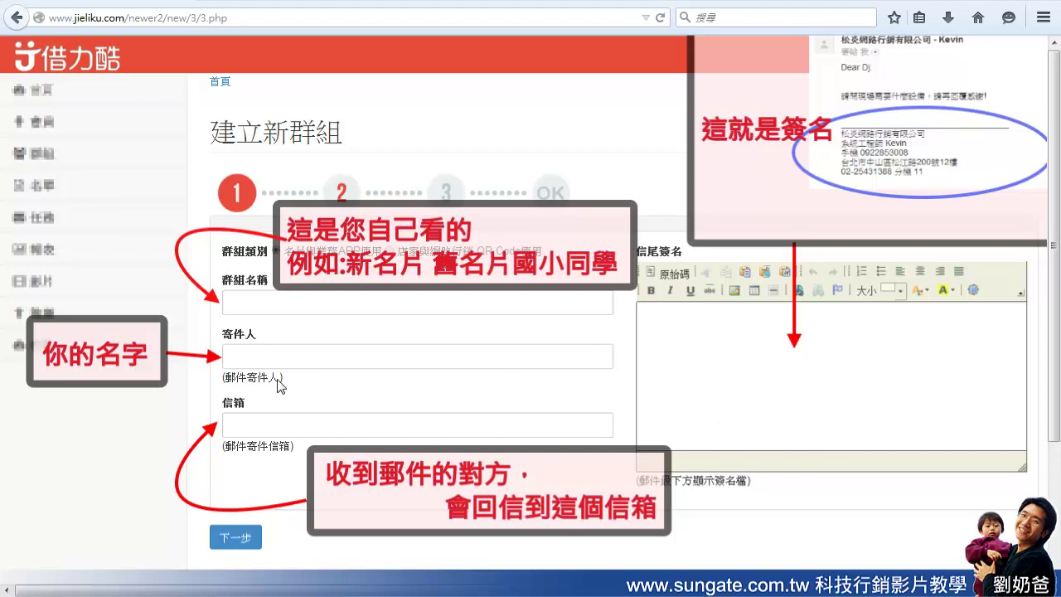
{"action": "left_click", "coordinate": [238, 539]}
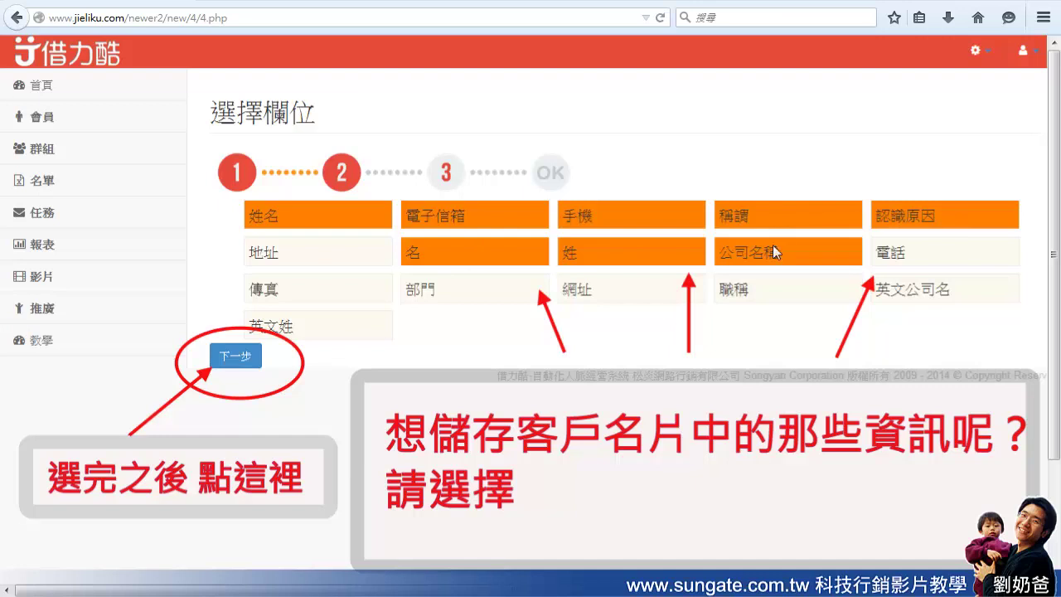
Advance to 選擇範本 and pick the 套入新交換名片郵件範本 template
{"action": "left_click", "coordinate": [240, 357]}
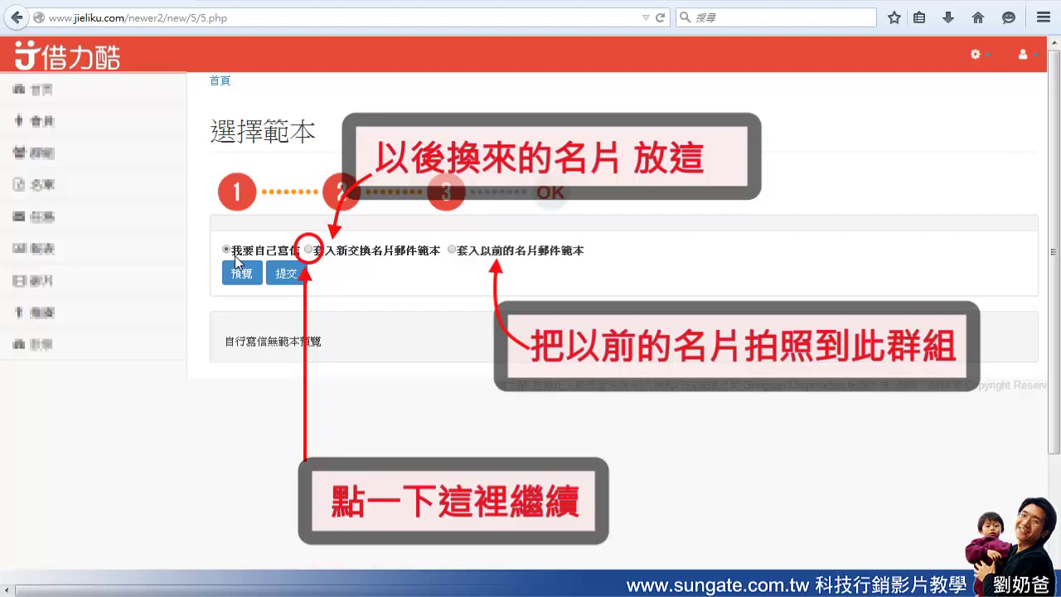
{"action": "left_click", "coordinate": [309, 250]}
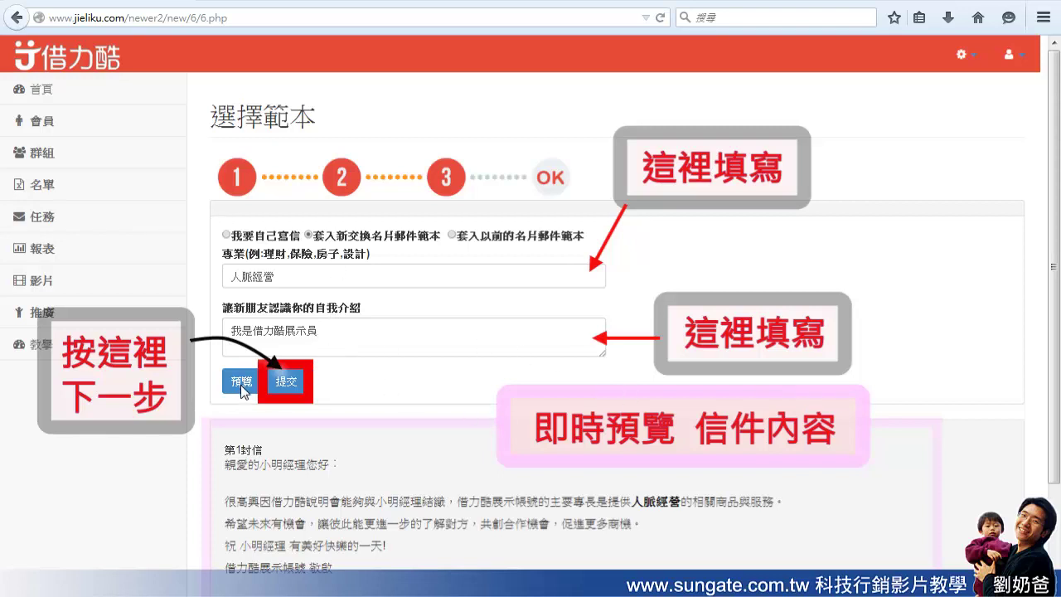
Scroll down to check the 第1封信 preview showing 人脈經營 and the self-introduction
{"action": "scroll", "coordinate": [1054, 443], "scroll_direction": "down", "scroll_amount": 2}
{"action": "scroll", "coordinate": [599, 331], "scroll_direction": "down", "scroll_amount": 2}
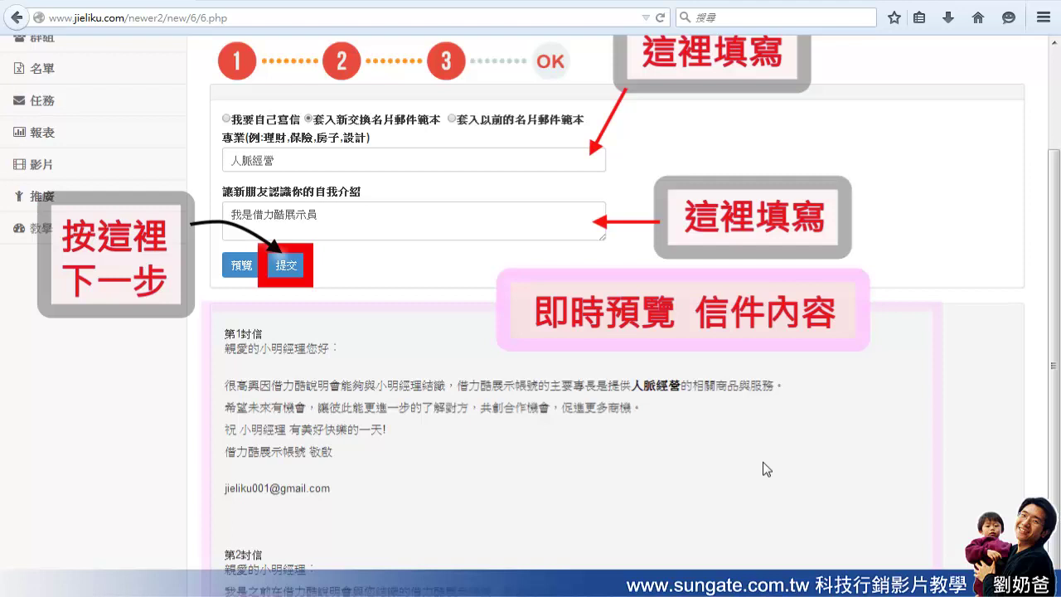
Submit the template and review the OK page confirming group 展示建群組
{"action": "left_click", "coordinate": [282, 267]}
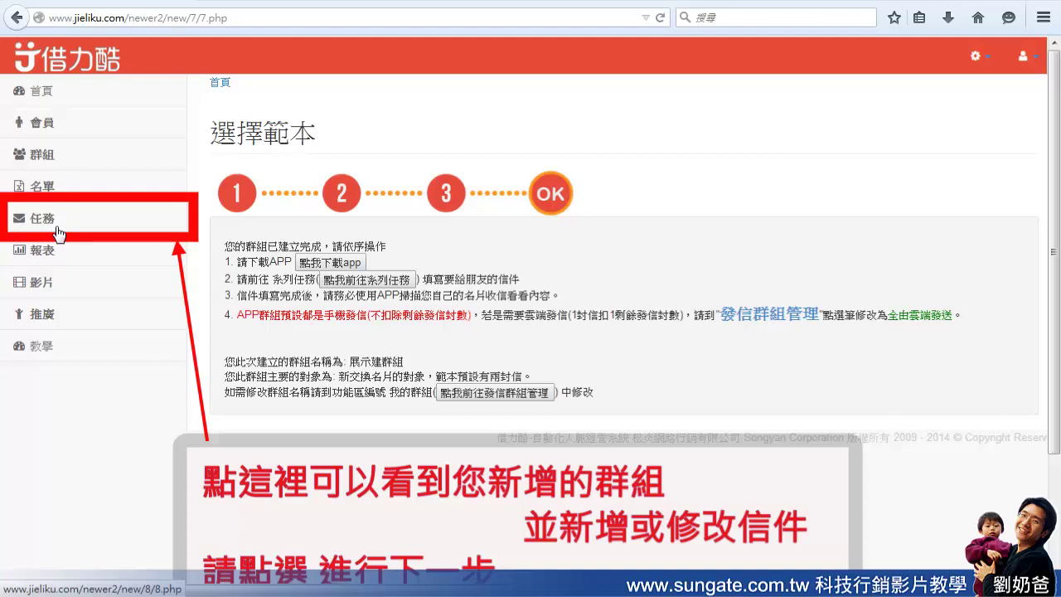
{"action": "scroll", "coordinate": [207, 236], "scroll_direction": "down", "scroll_amount": 2}
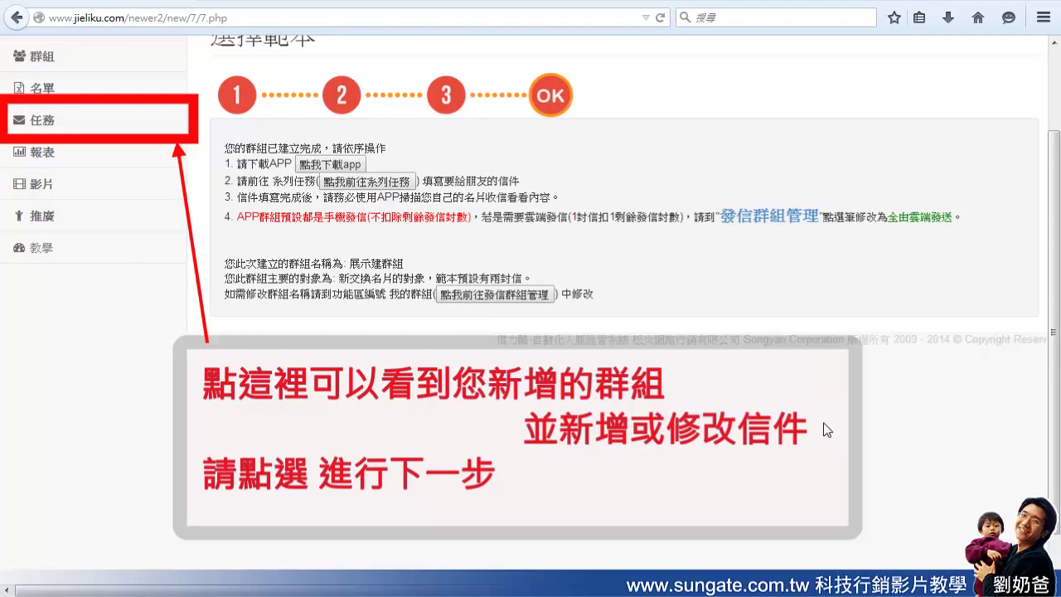
Open 系列任務管理 from the 任務 section of the sidebar
{"action": "left_click", "coordinate": [73, 124]}
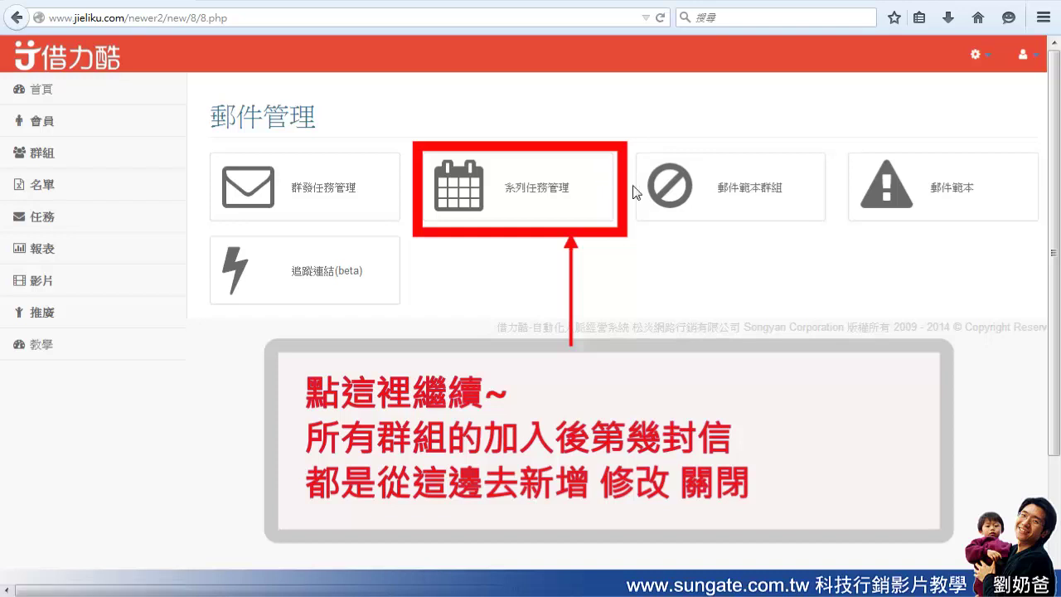
{"action": "left_click", "coordinate": [563, 177]}
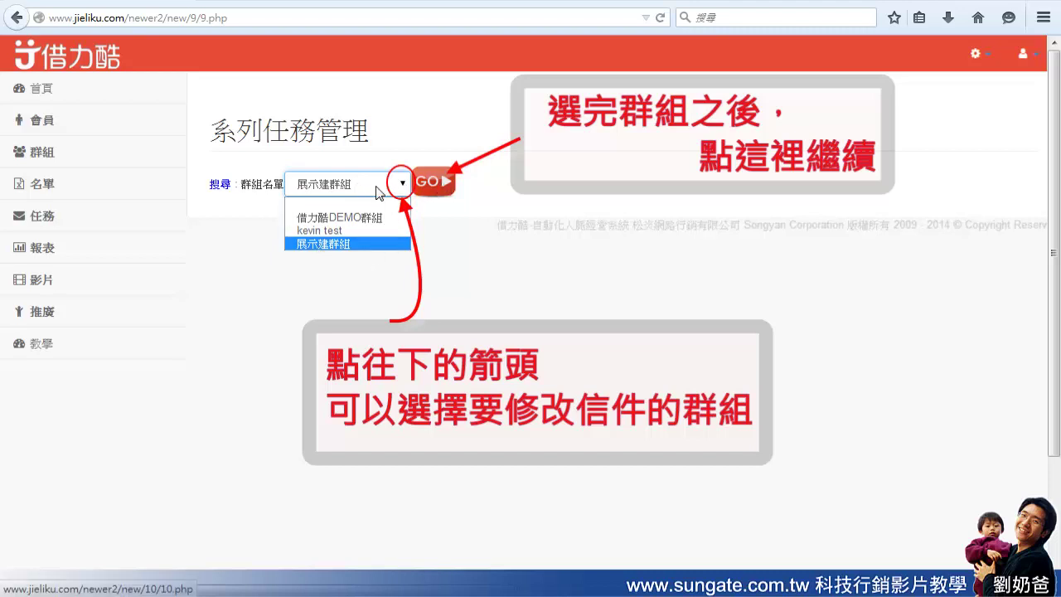
Load 展示建群組's series tasks: 私人信第一封 at 0 days, 私人信第二封 at 3 days
{"action": "left_click", "coordinate": [441, 189]}
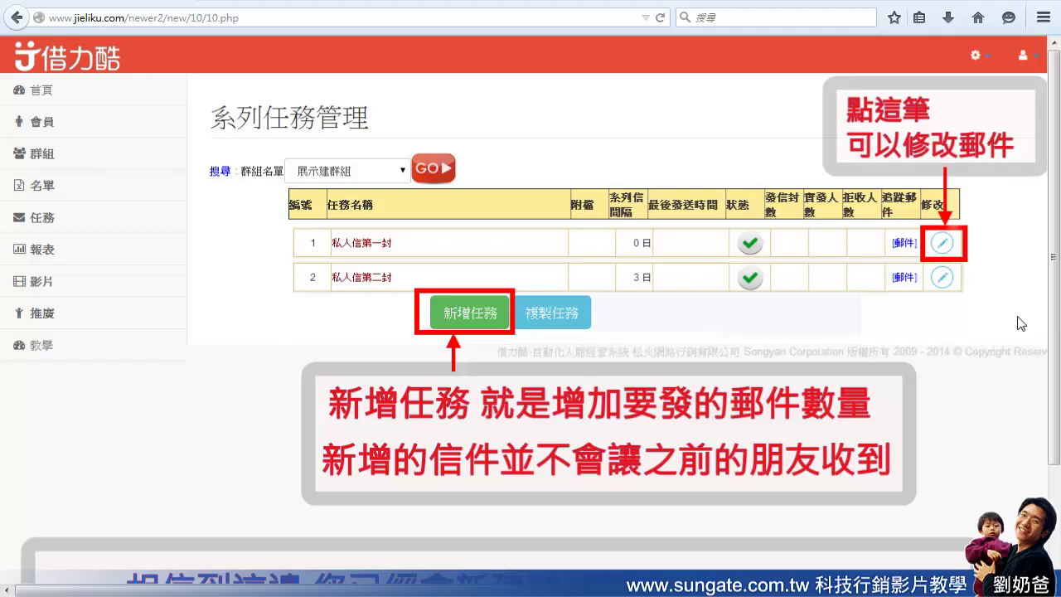
{"action": "scroll", "coordinate": [1013, 318], "scroll_direction": "down", "scroll_amount": 2}
{"action": "scroll", "coordinate": [1055, 325], "scroll_direction": "down", "scroll_amount": 1}
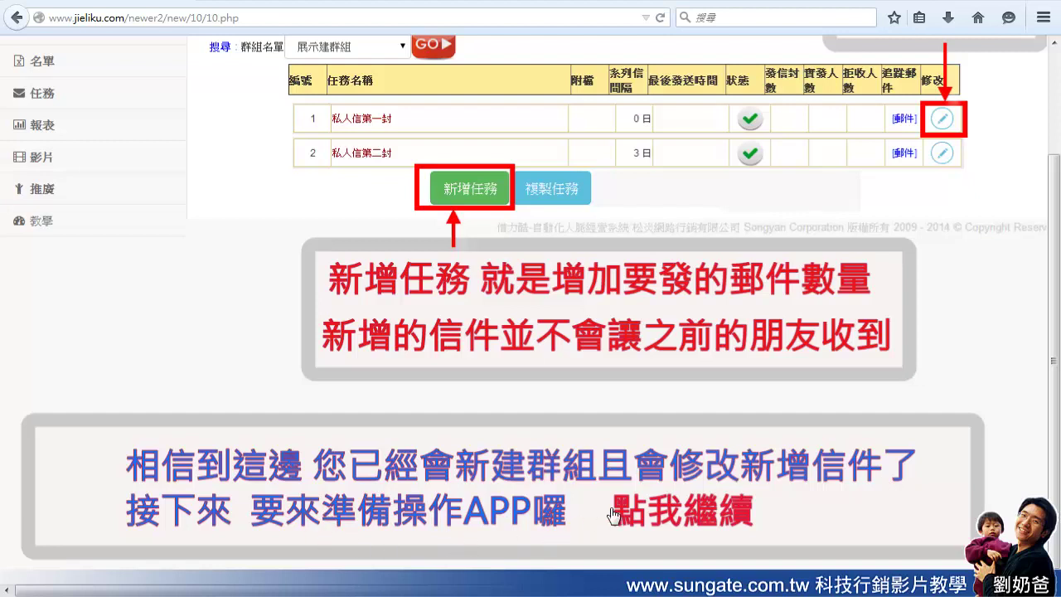
Advance the onboarding to the step explaining where the usage tutorials are found
{"action": "left_click", "coordinate": [676, 519]}
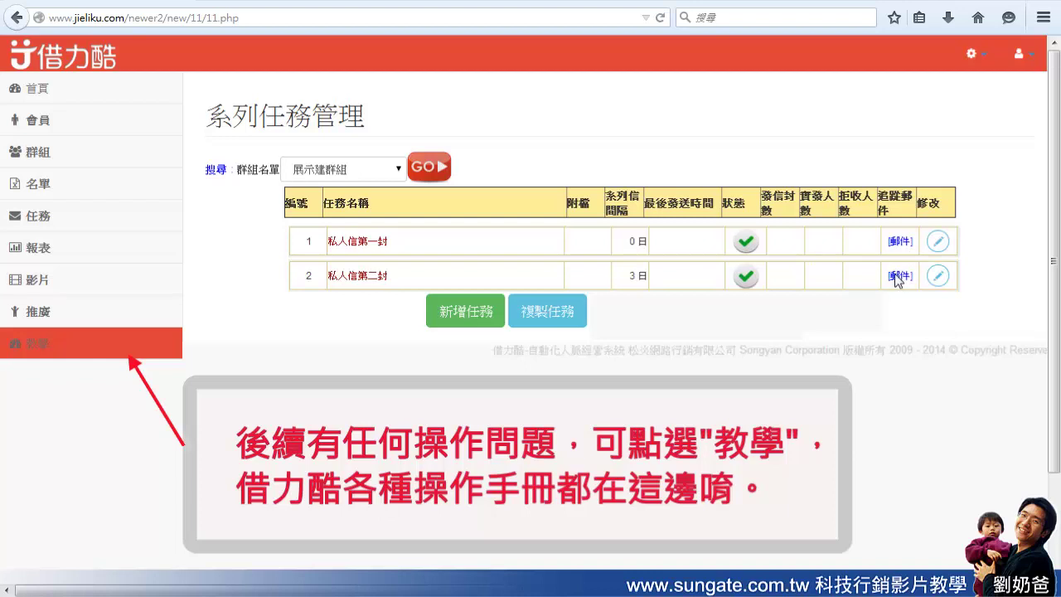
{"action": "mouse_move", "coordinate": [1054, 298]}
{"action": "left_mouse_down"}
{"action": "mouse_move", "coordinate": [1056, 335]}
{"action": "mouse_move", "coordinate": [1058, 286]}
{"action": "left_mouse_up"}
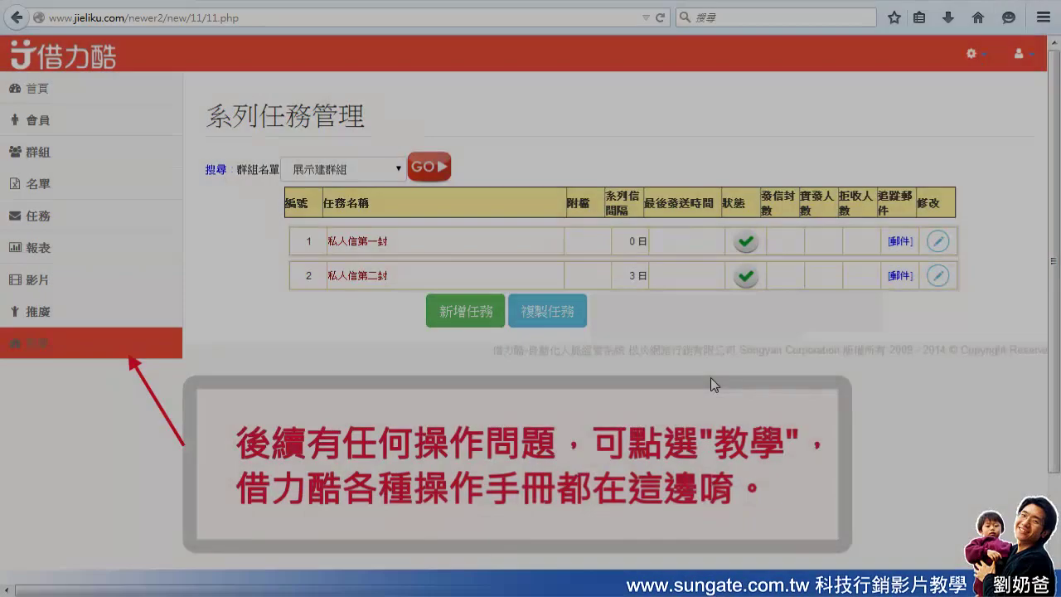
{"action": "scroll", "coordinate": [744, 295], "scroll_direction": "down", "scroll_amount": 3}
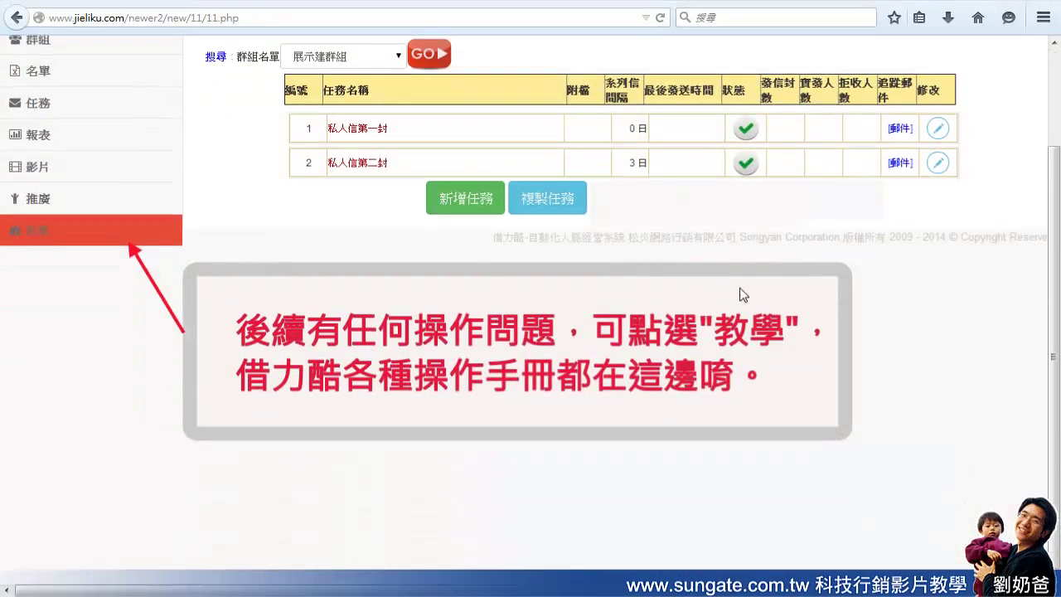
{"action": "scroll", "coordinate": [705, 282], "scroll_direction": "up", "scroll_amount": 1}
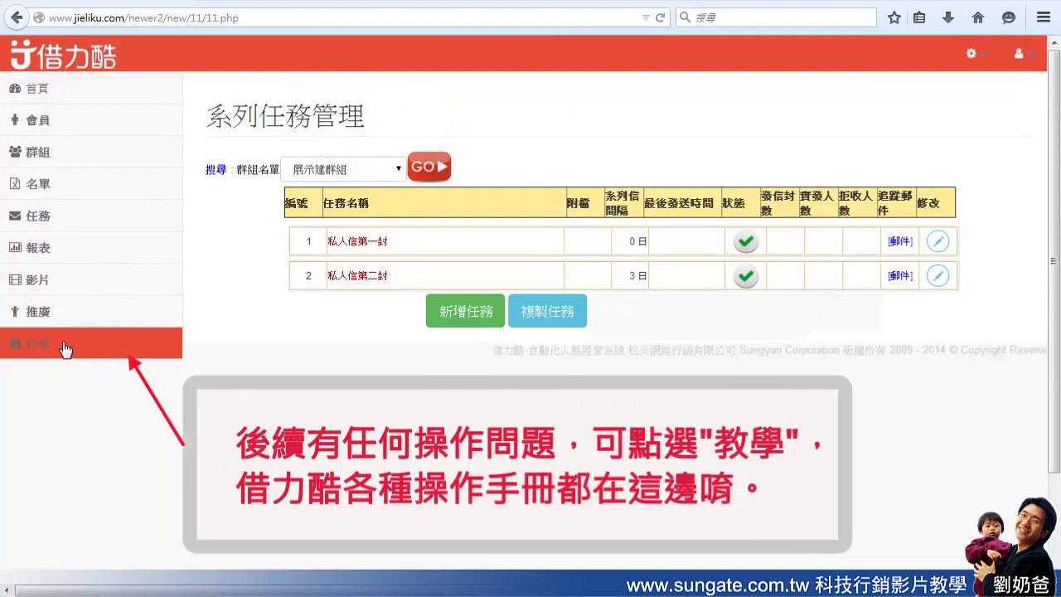
Open 教學 and browse the app download page's store guides and QR codes
{"action": "left_click", "coordinate": [58, 351]}
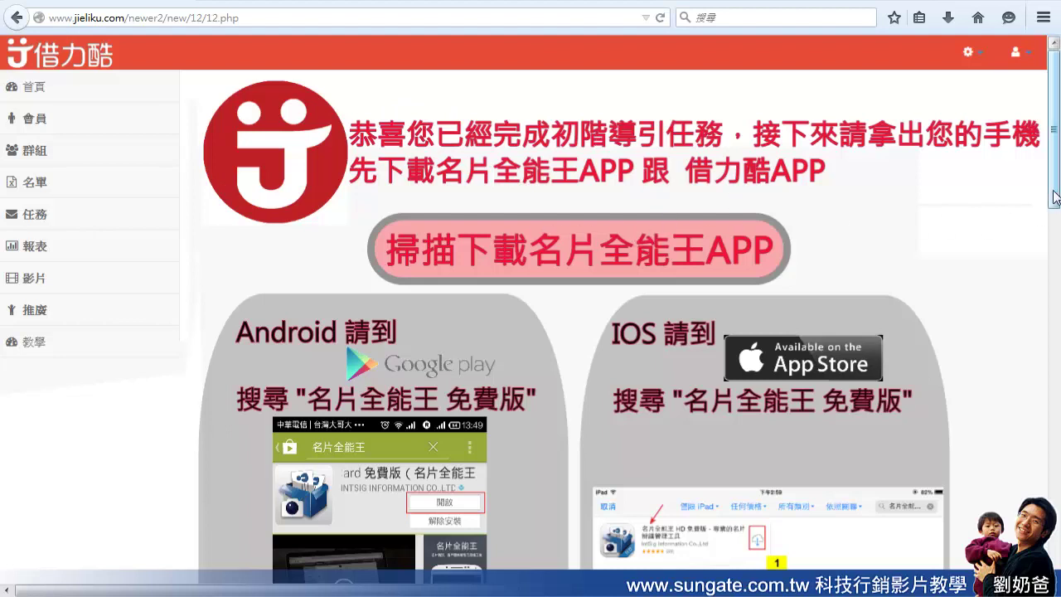
{"action": "left_click_drag", "start_coordinate": [1051, 203], "coordinate": [1049, 318]}
{"action": "scroll", "coordinate": [685, 297], "scroll_direction": "down", "scroll_amount": 6}
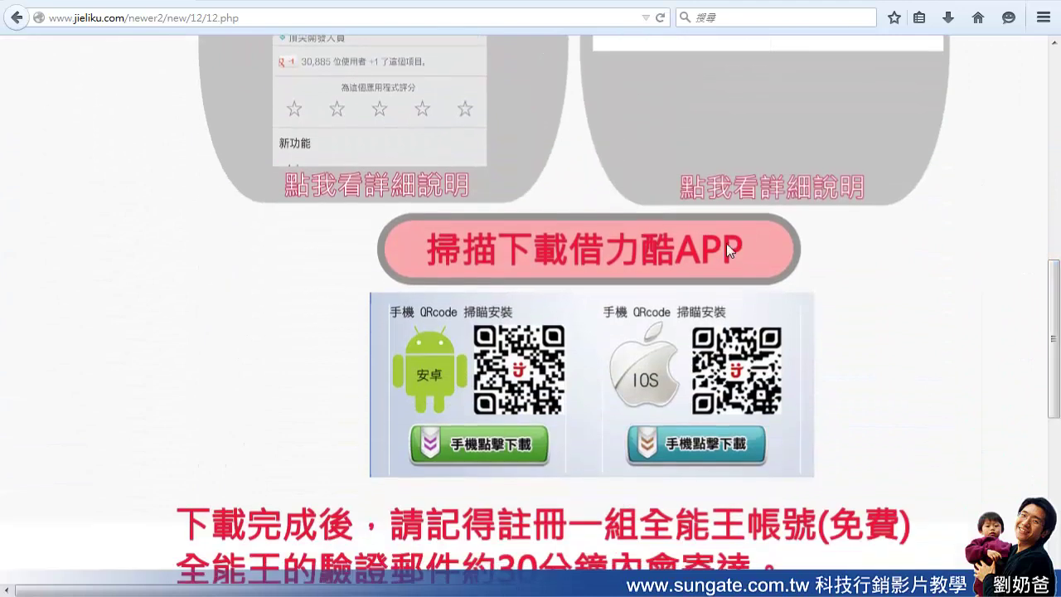
{"action": "left_click_drag", "start_coordinate": [1054, 380], "coordinate": [1054, 500]}
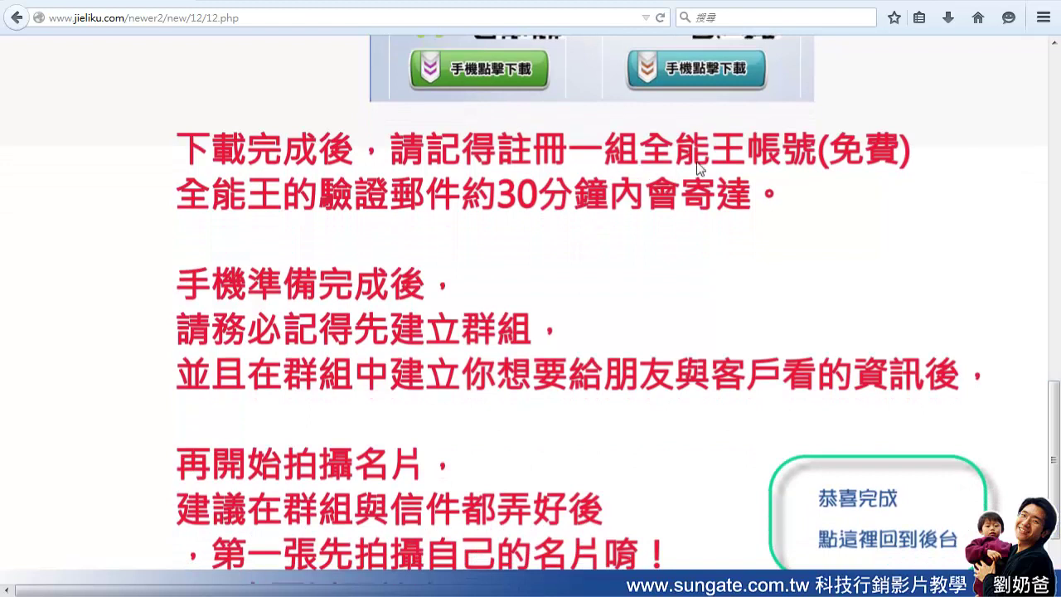
{"action": "left_click_drag", "start_coordinate": [1050, 423], "coordinate": [1058, 355]}
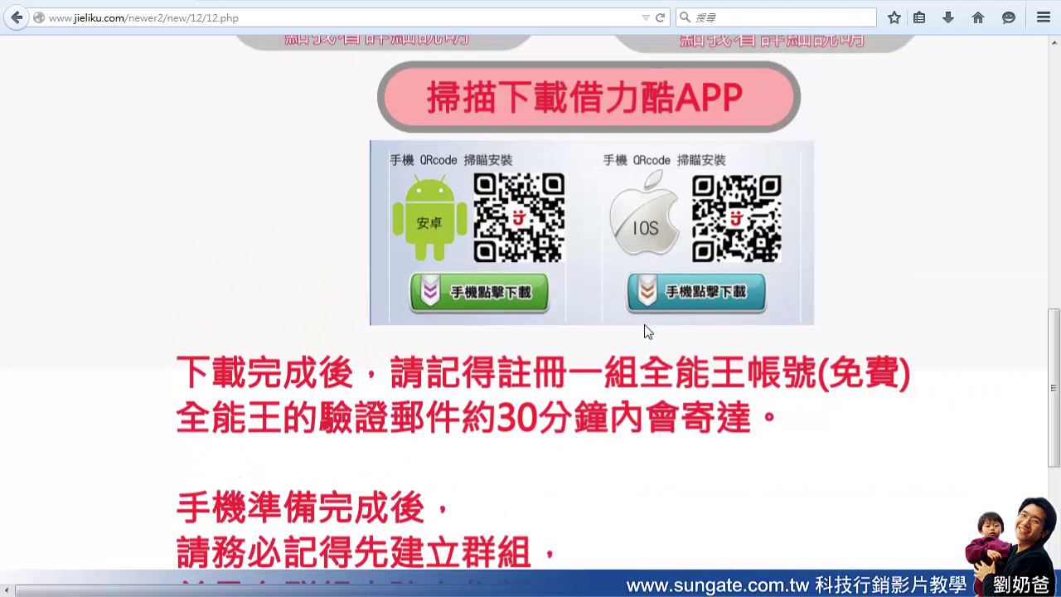
{"action": "left_click_drag", "start_coordinate": [1055, 454], "coordinate": [1055, 251]}
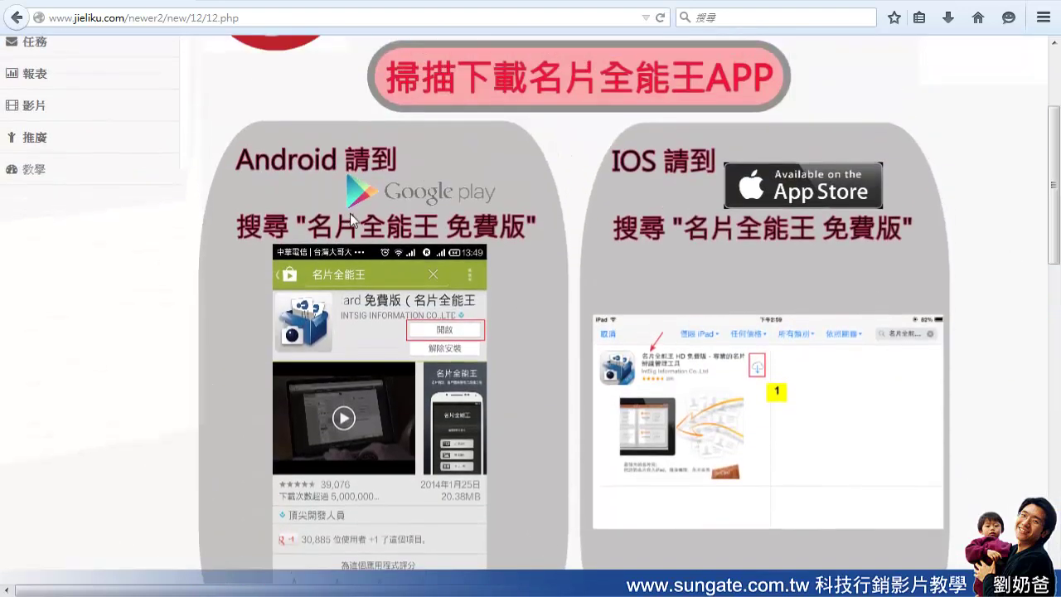
{"action": "left_click_drag", "start_coordinate": [1058, 234], "coordinate": [1056, 551]}
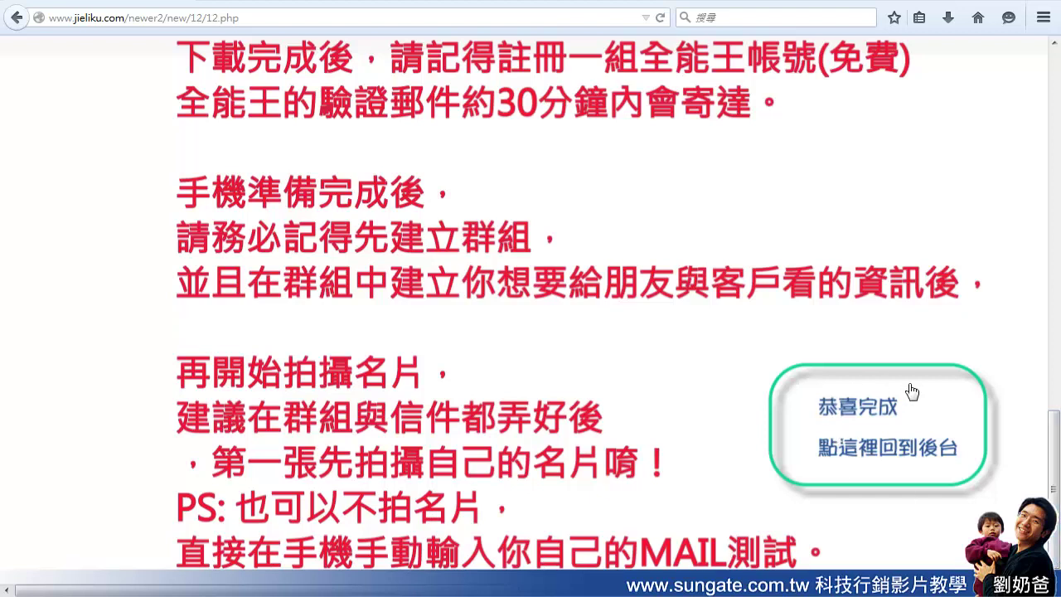
Return to the member dashboard via 點這裡回到後台 and review the welcome heading
{"action": "left_click", "coordinate": [887, 445]}
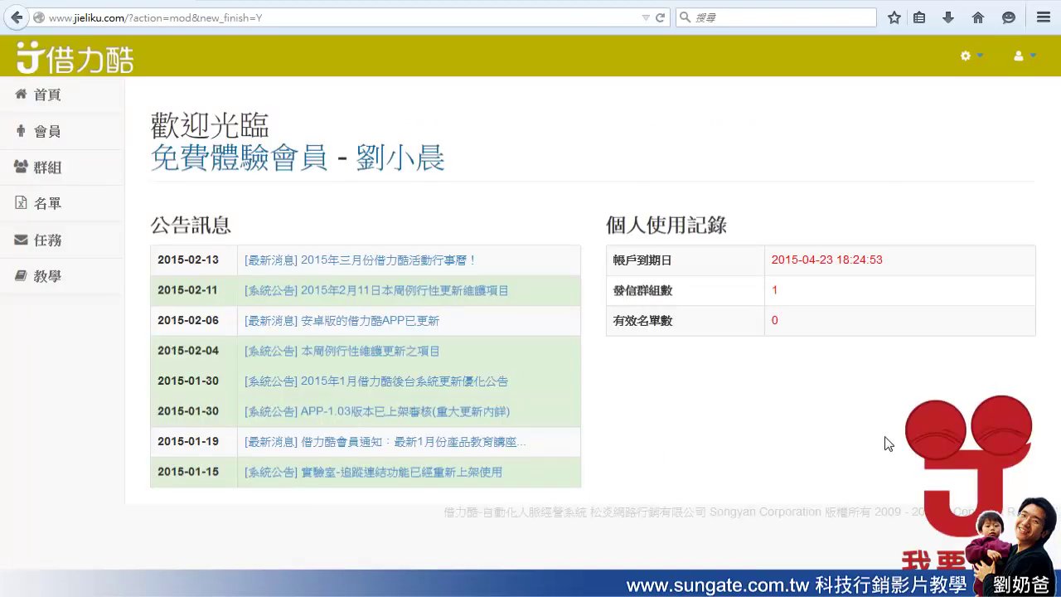
{"action": "left_click_drag", "start_coordinate": [358, 154], "coordinate": [450, 160]}
{"action": "left_click", "coordinate": [602, 156]}
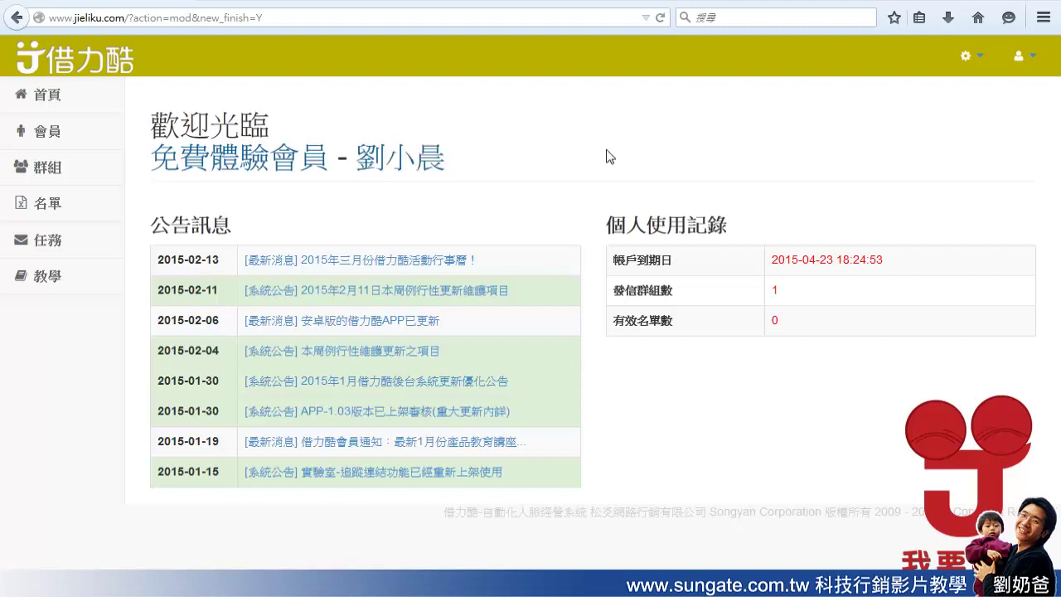